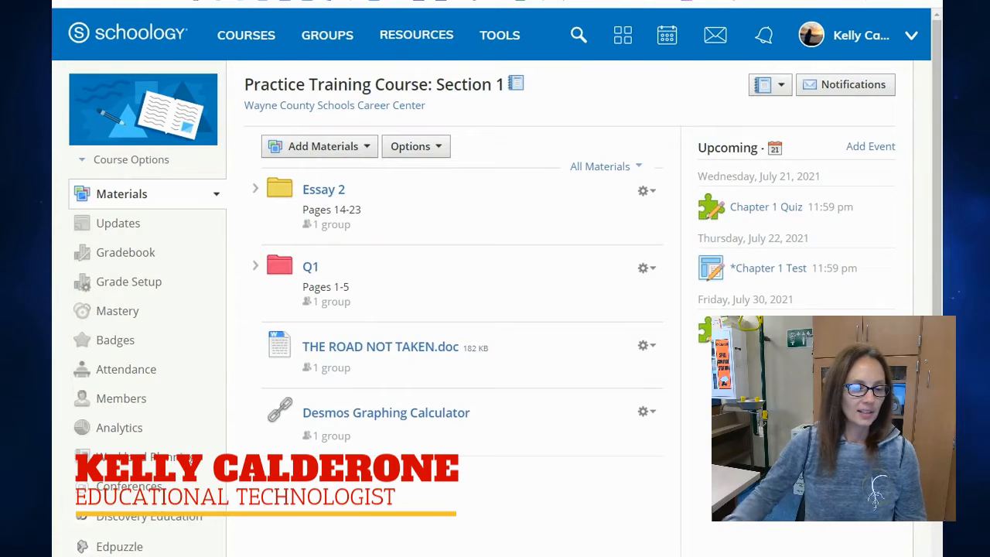
Start a new test/quiz in the course materials and name it "Test Chapter 10".
click(338, 155)
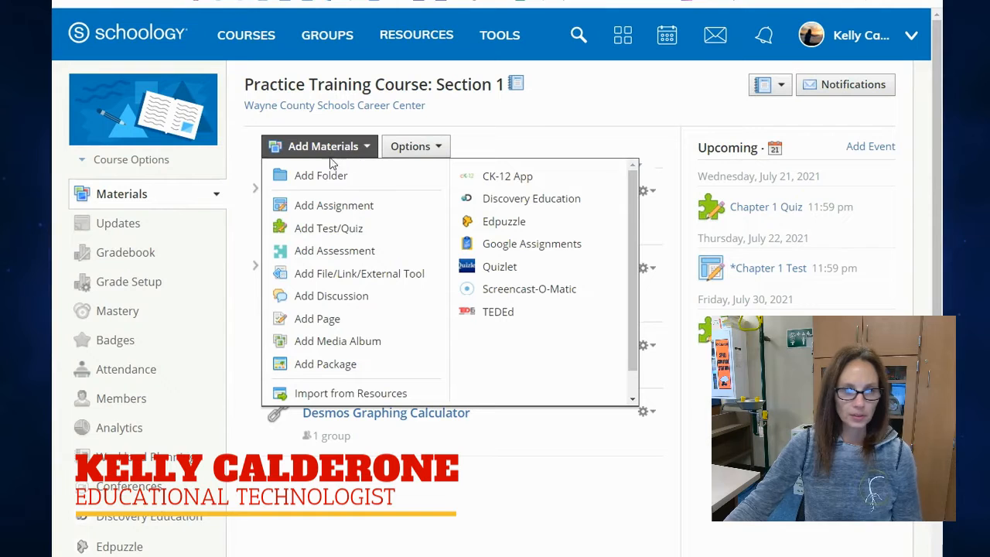
click(364, 240)
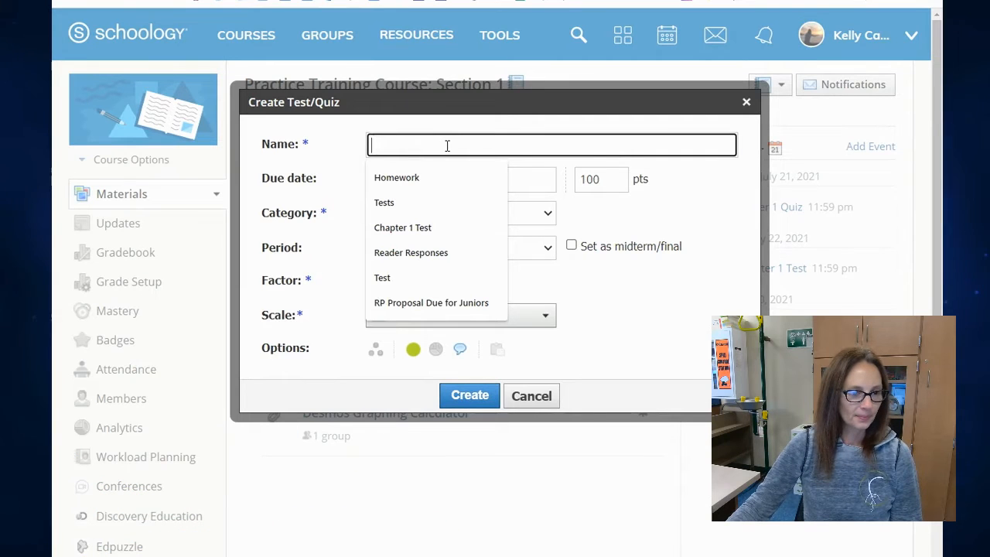
text(T)
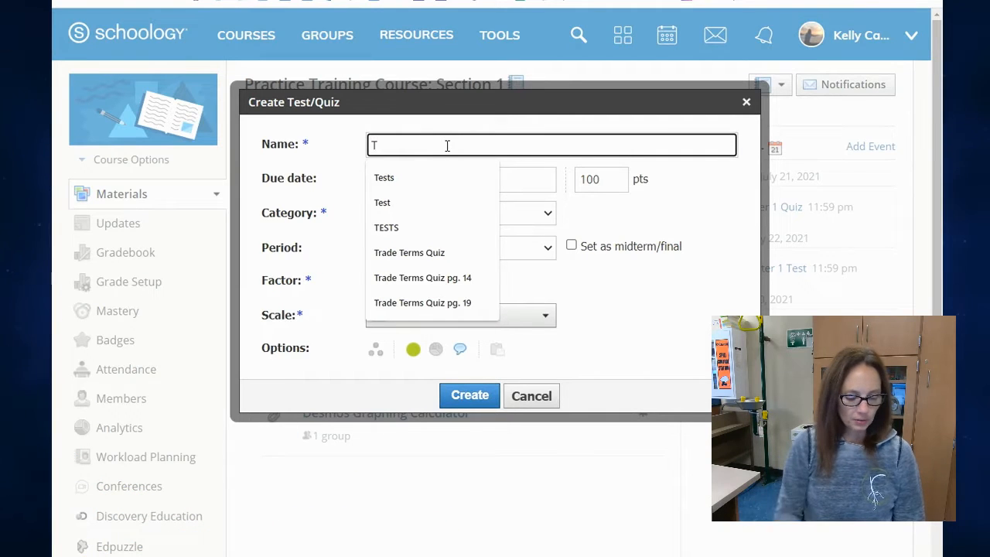
text(est Chapter)
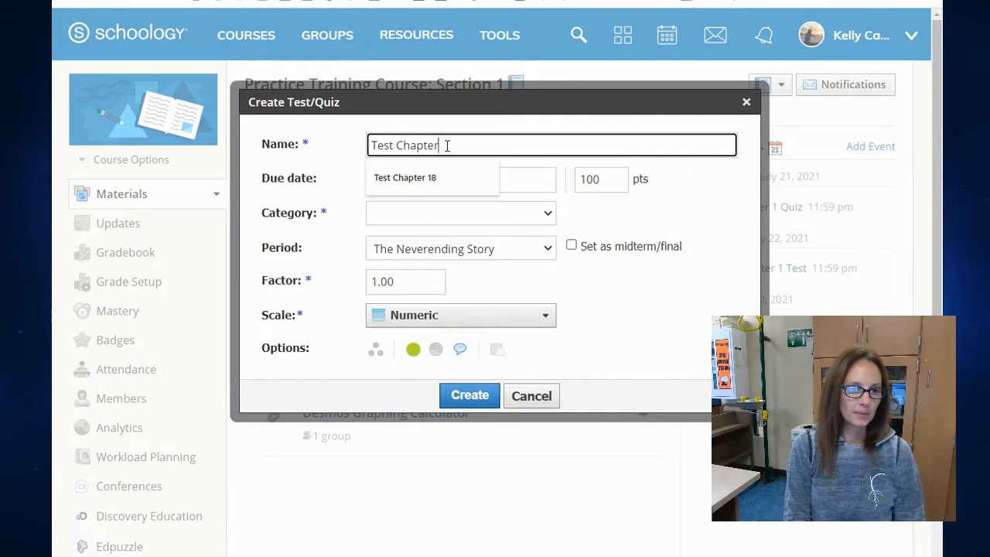
text( 10)
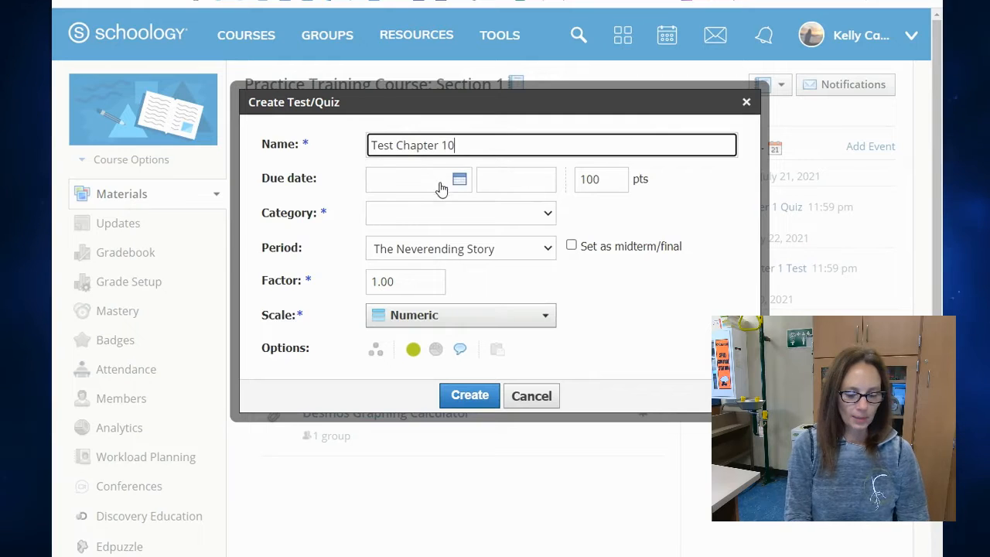
Set the due date to 7/23/21, assign the Tests category and create the test.
click(460, 181)
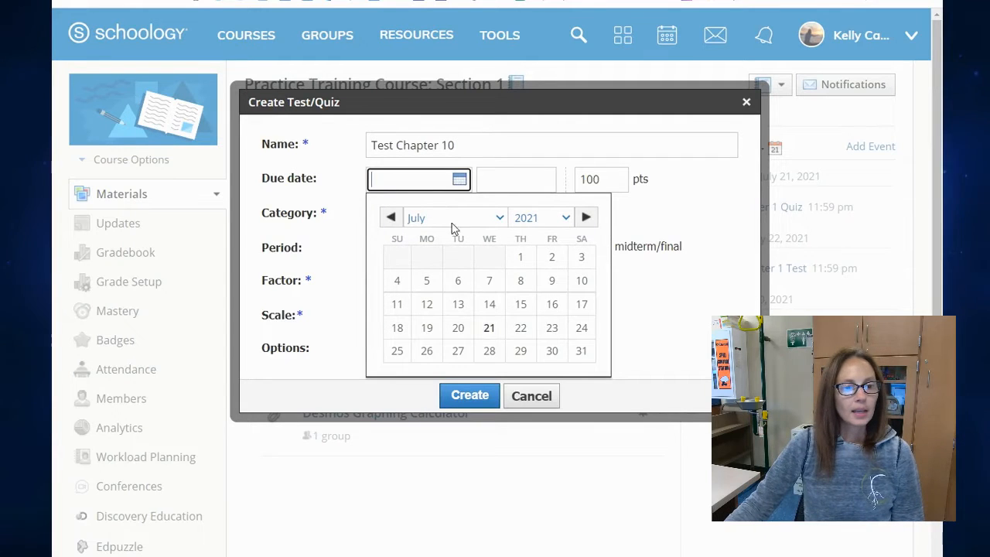
click(552, 329)
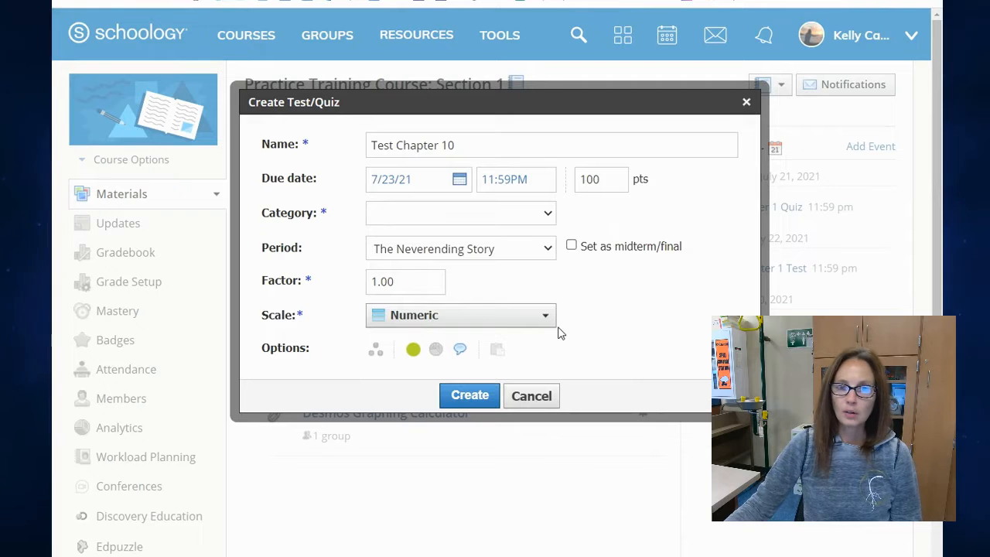
click(518, 217)
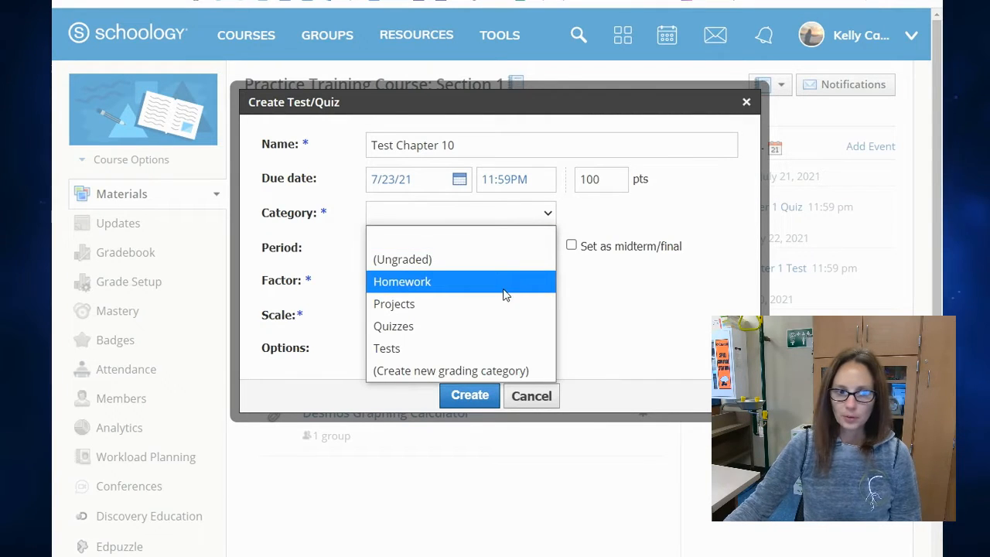
click(509, 352)
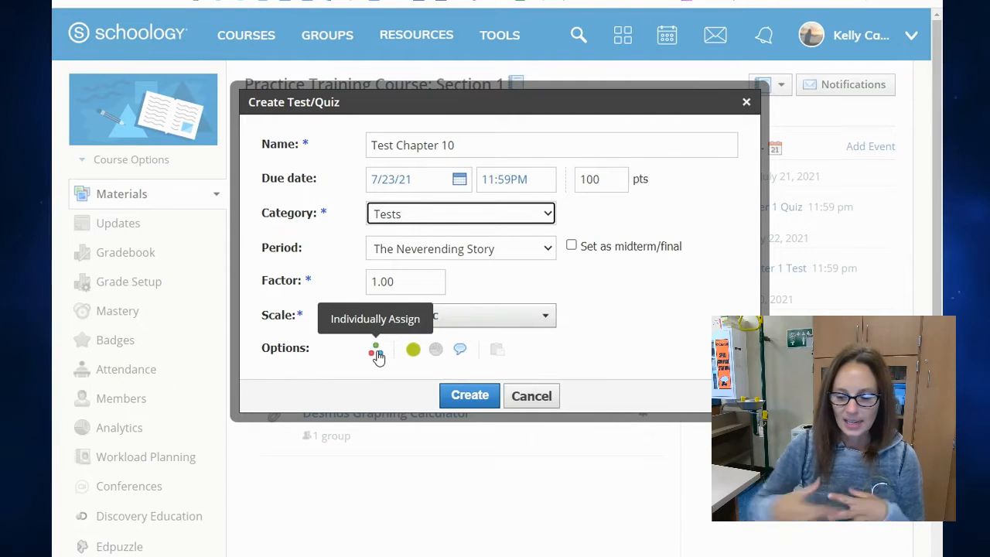
click(482, 397)
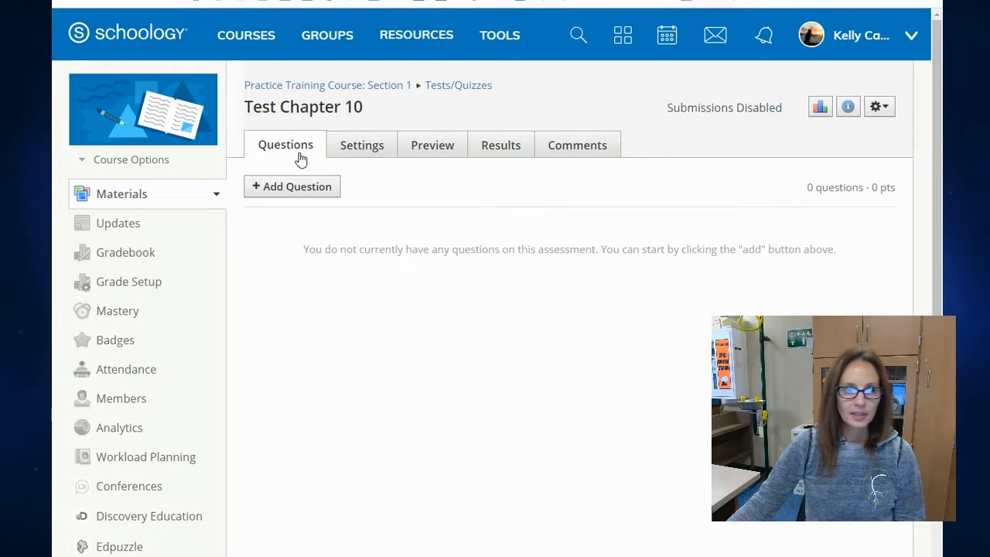
Enter "Test Instructions" as the instructions in the test's settings and look through the content types that can be inserted.
click(363, 152)
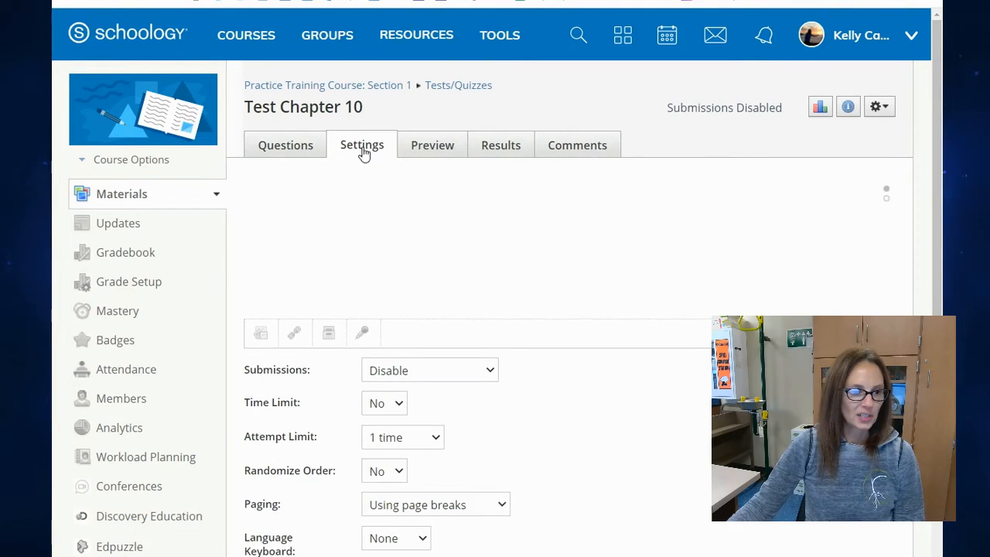
click(388, 241)
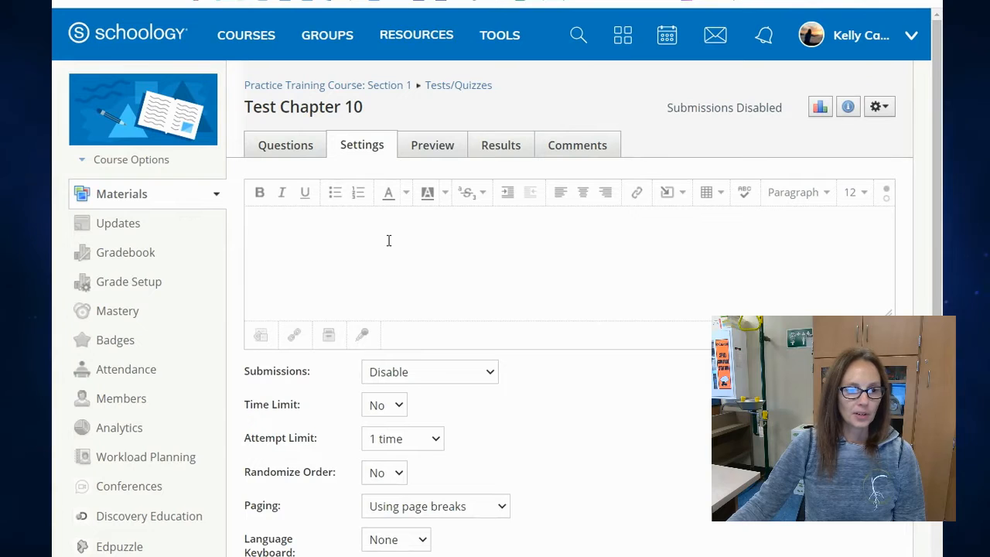
text(Test Inst)
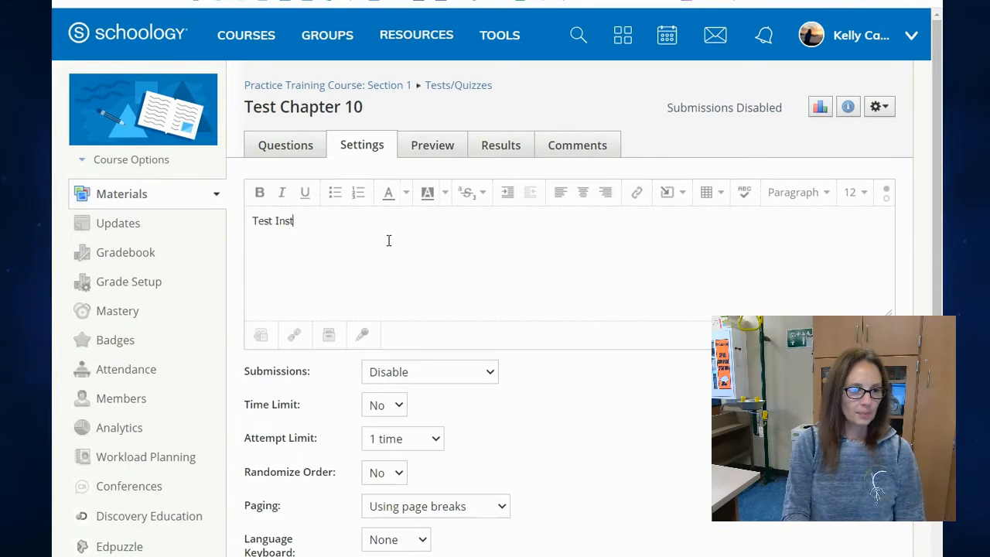
text(ructions)
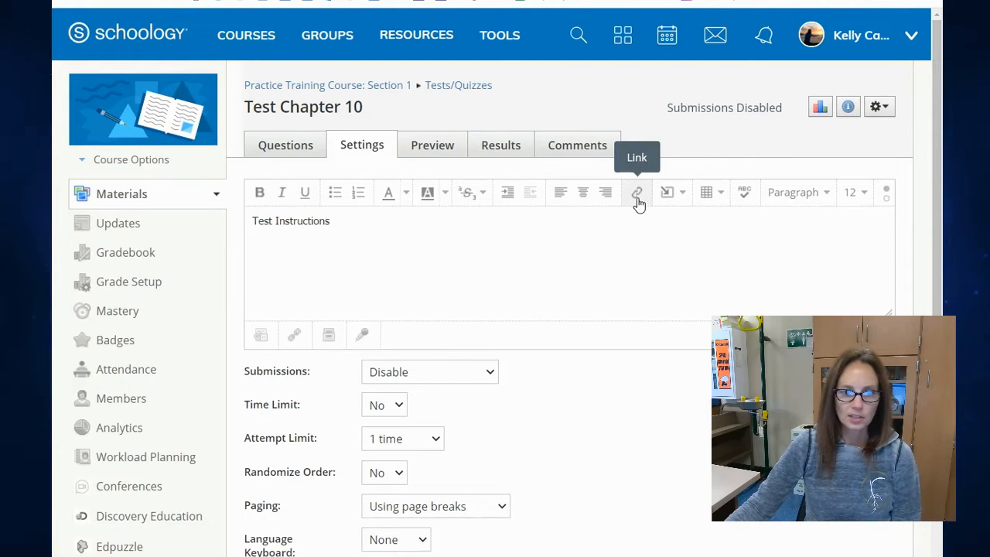
click(683, 198)
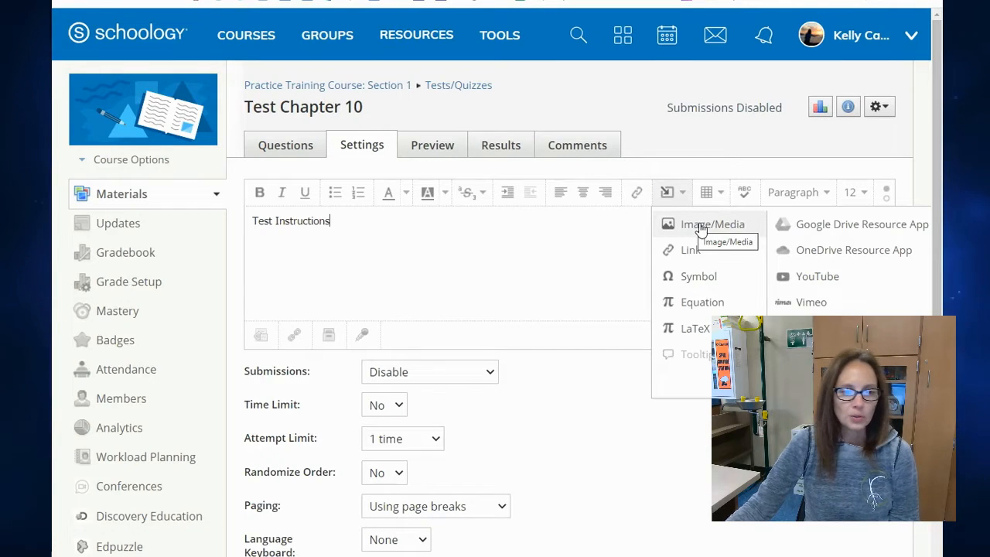
click(528, 236)
Set submissions to "Enable from... until..." with start date 7/22/21 and pick an end date in July 2021.
scroll(516, 276, down, 2)
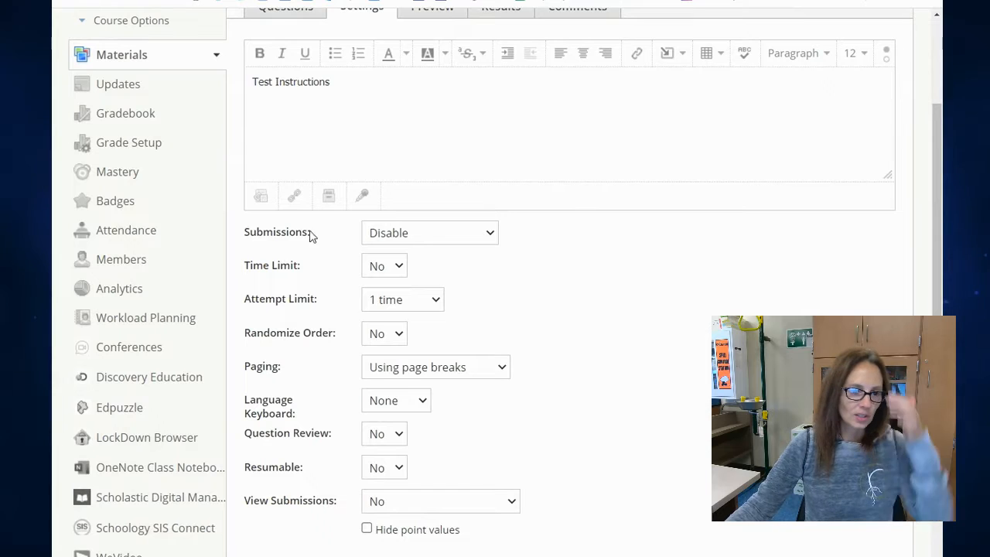
drag(248, 235, 333, 244)
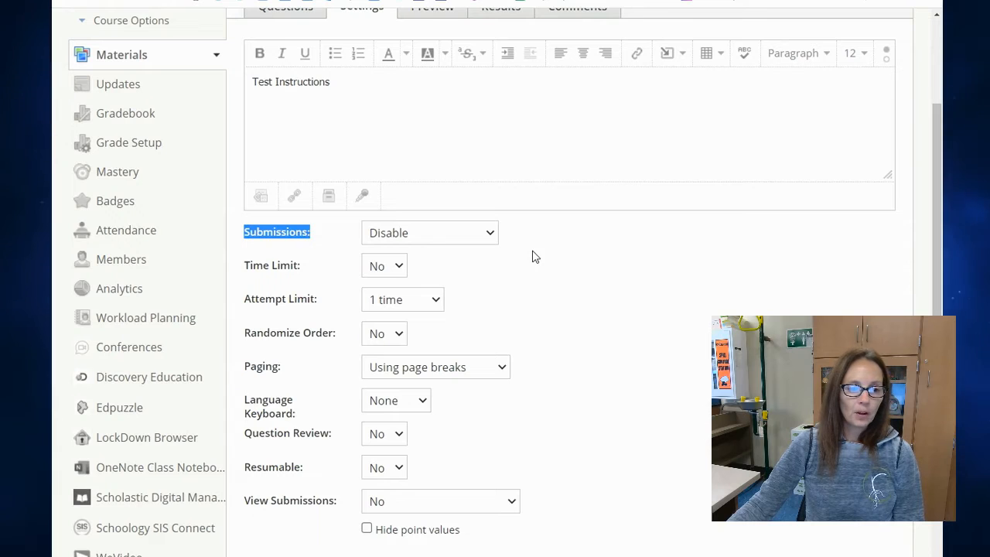
click(315, 231)
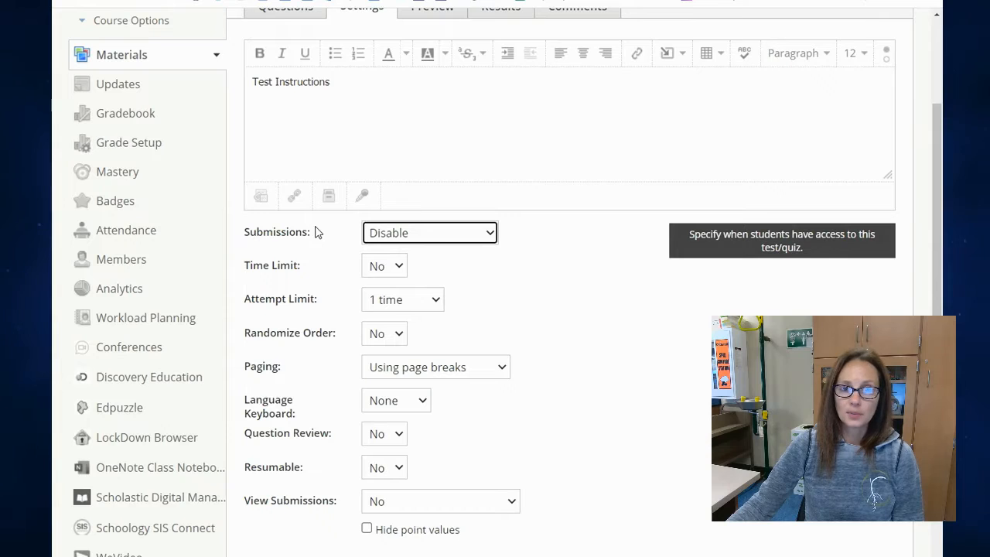
click(451, 240)
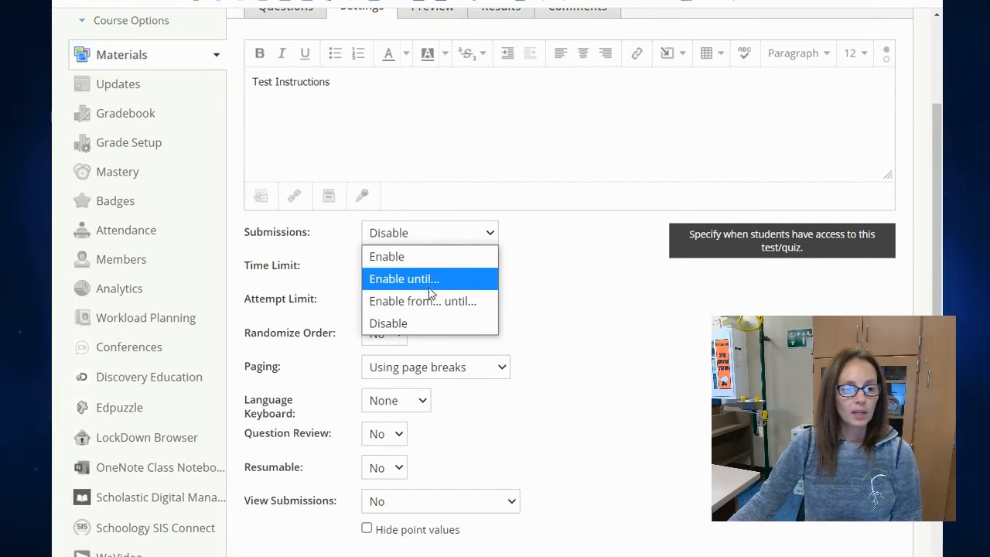
click(473, 302)
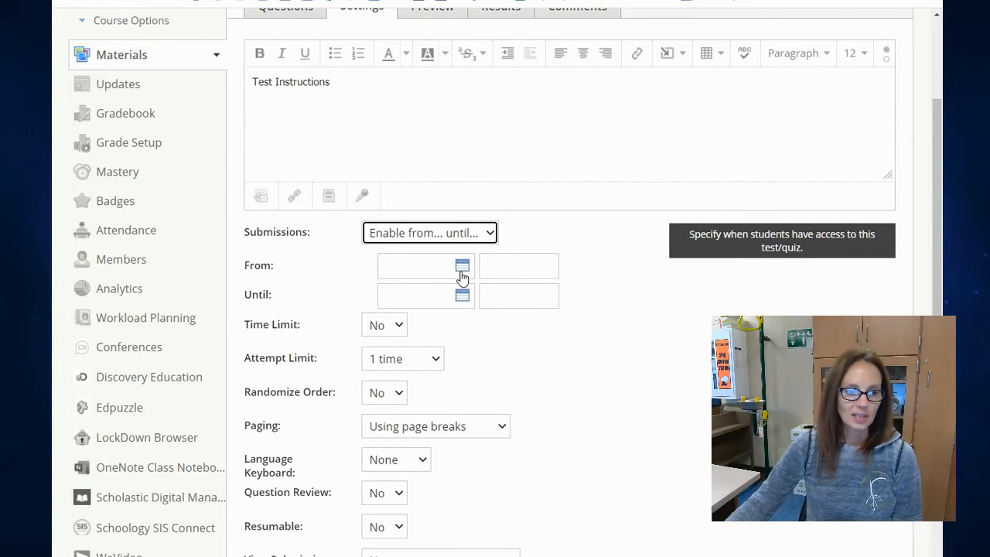
click(462, 272)
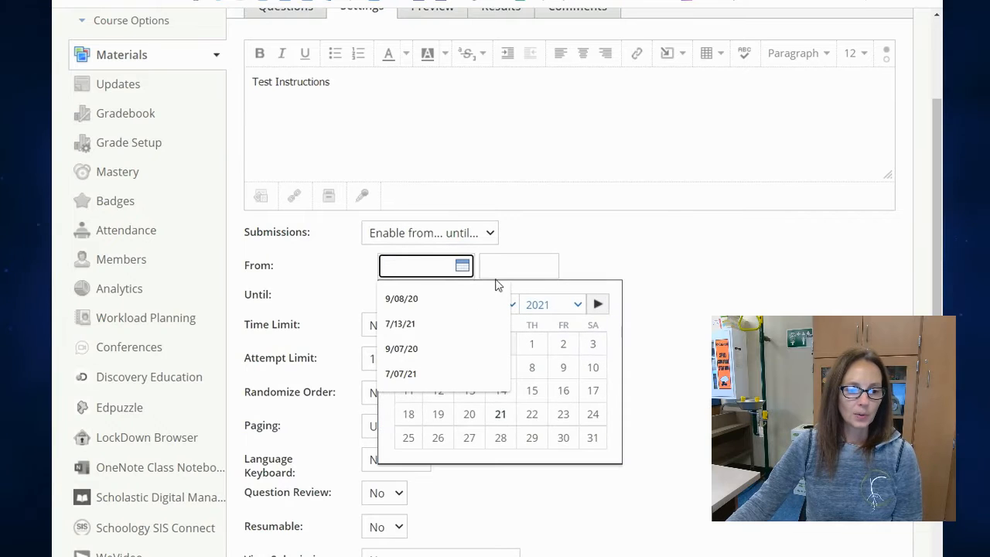
click(538, 421)
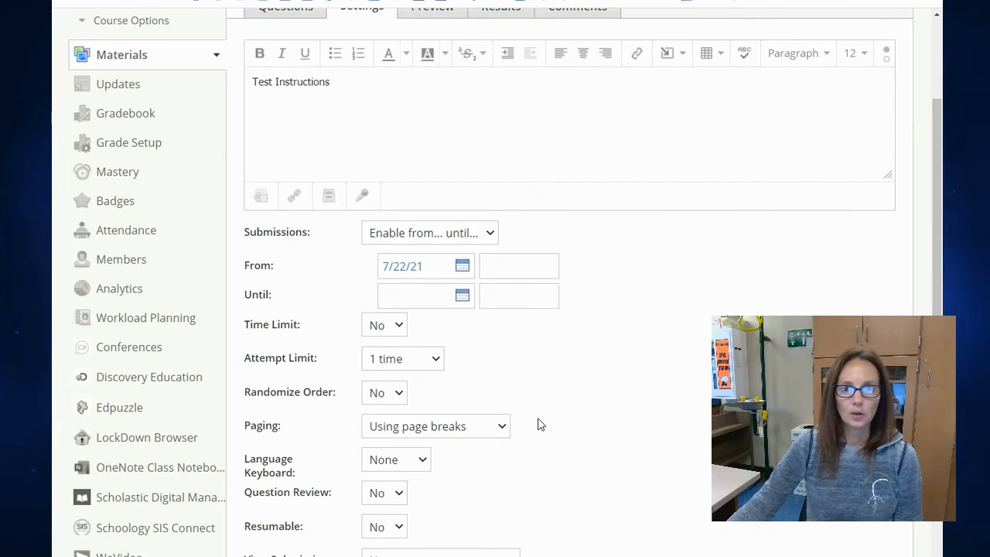
click(465, 297)
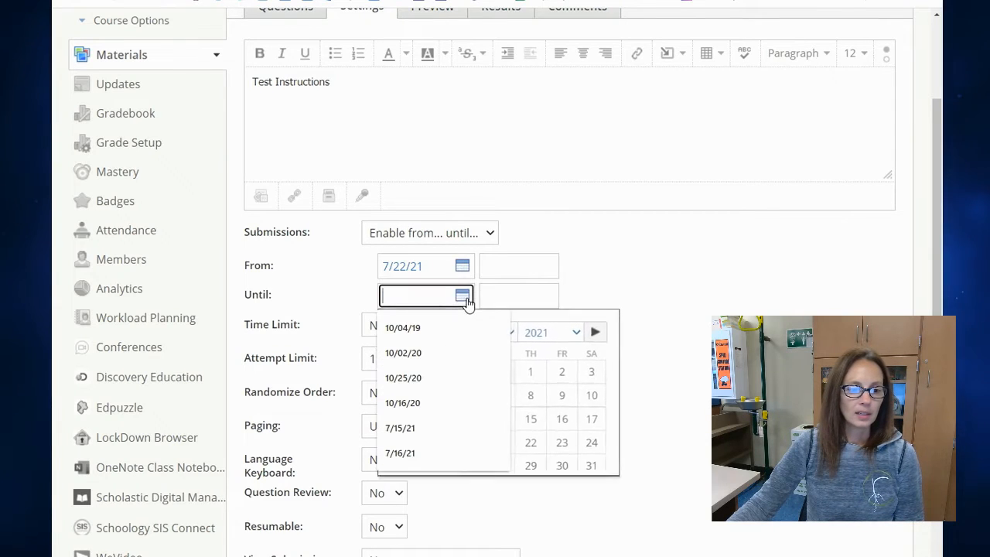
click(591, 419)
click(534, 302)
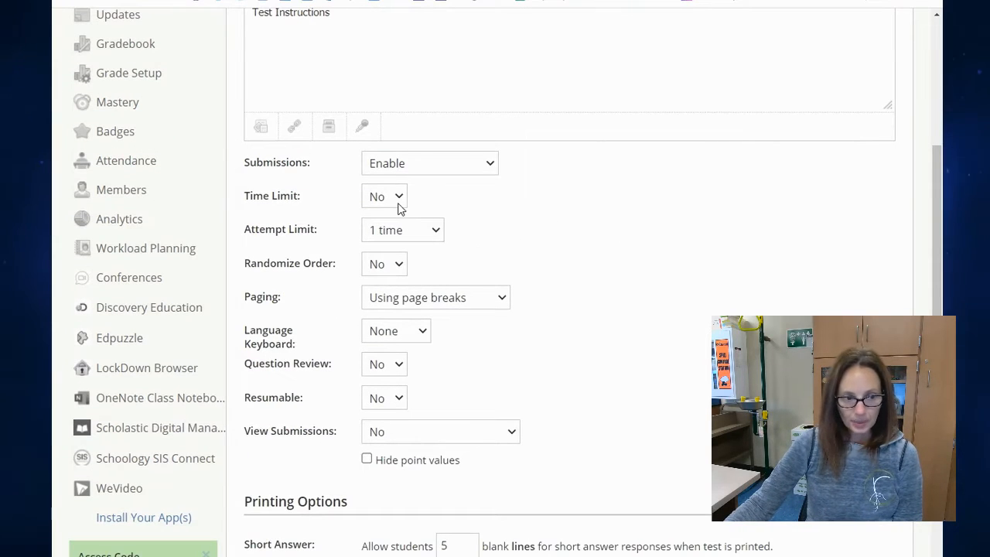
Check the time limit choices and set the test's paging to one question per page.
click(400, 208)
click(463, 210)
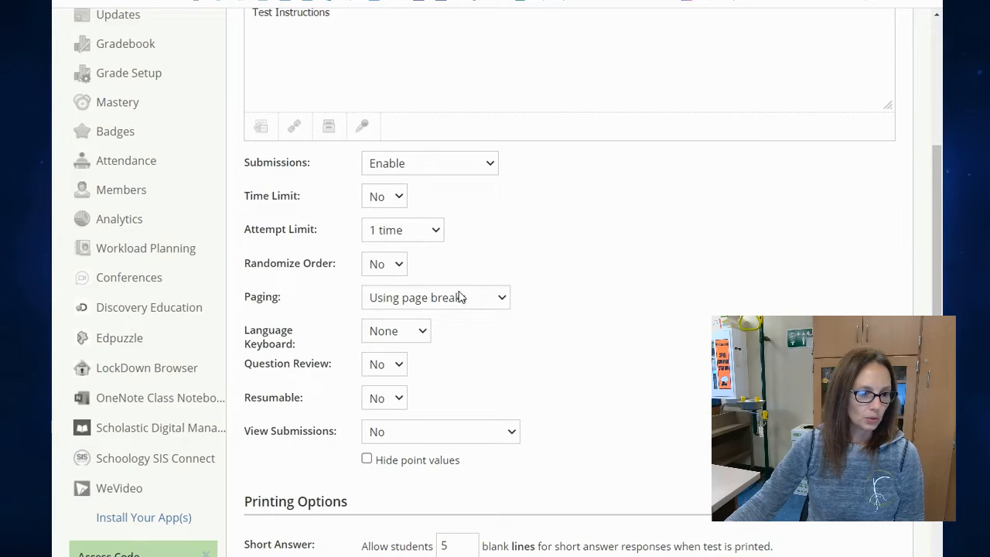
scroll(398, 278, down, 1)
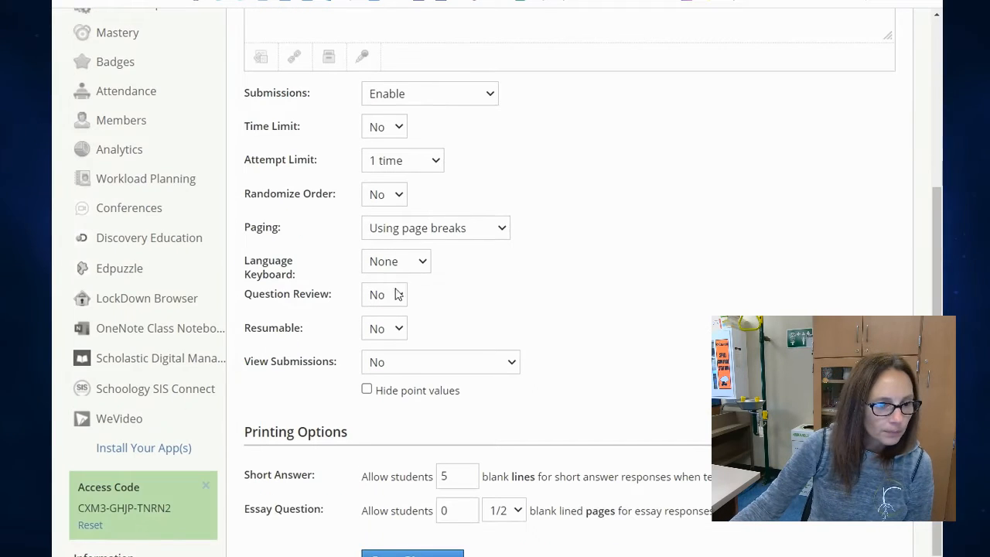
click(435, 231)
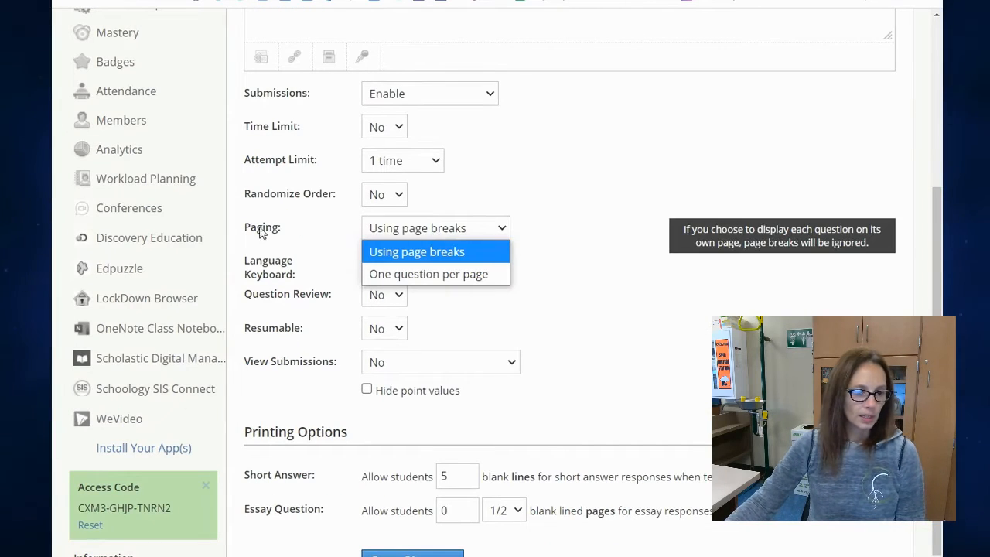
click(446, 276)
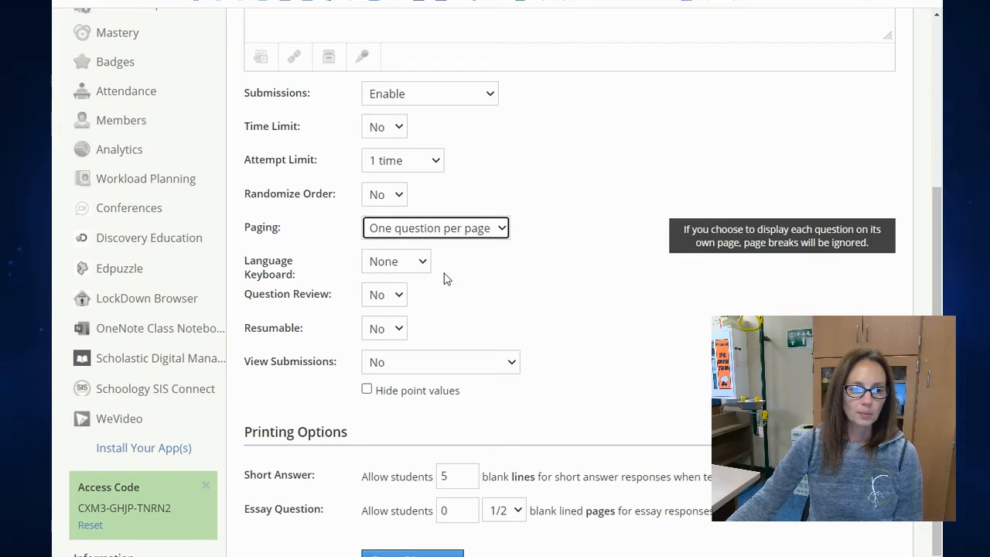
Examine the Question Review and View Submissions choices in the test's settings.
click(397, 302)
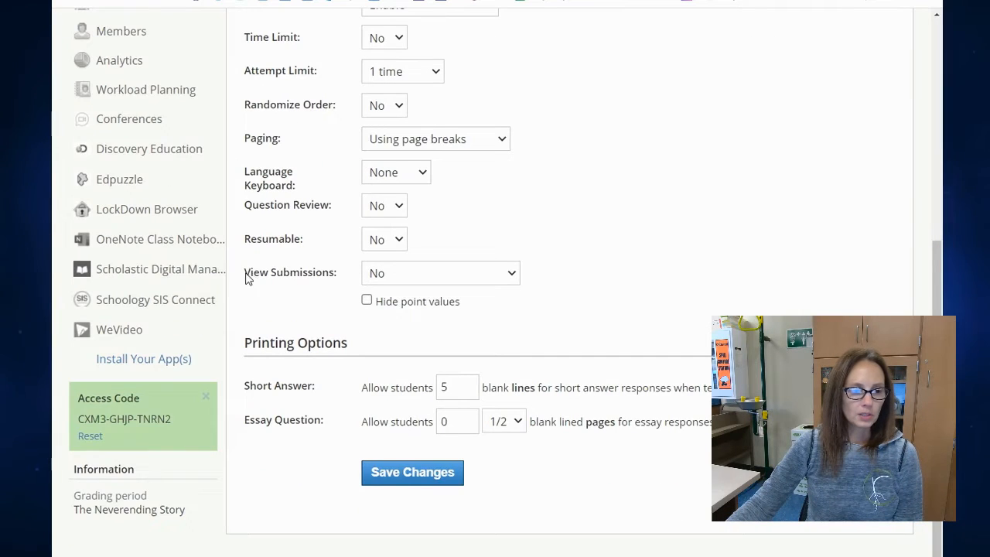
drag(244, 273, 343, 278)
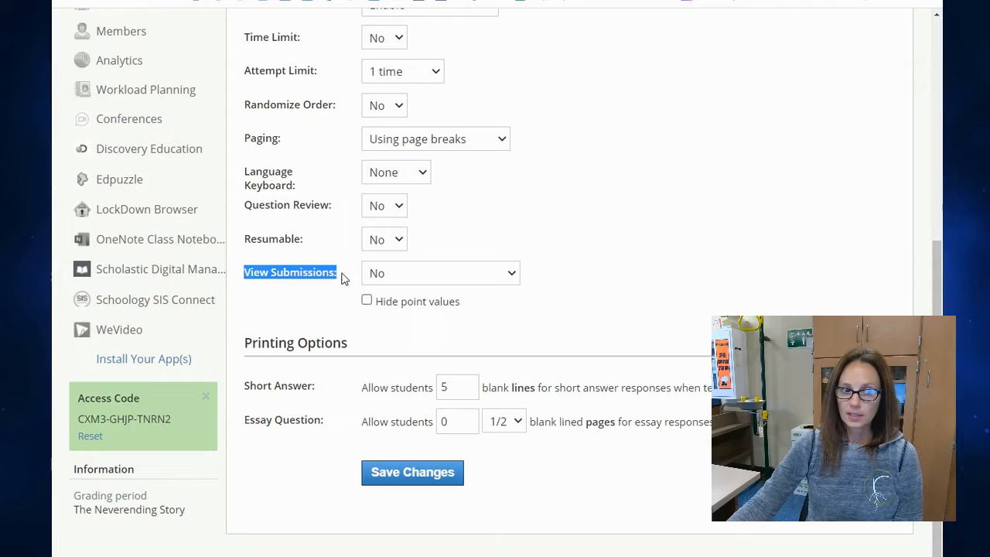
click(593, 277)
click(491, 277)
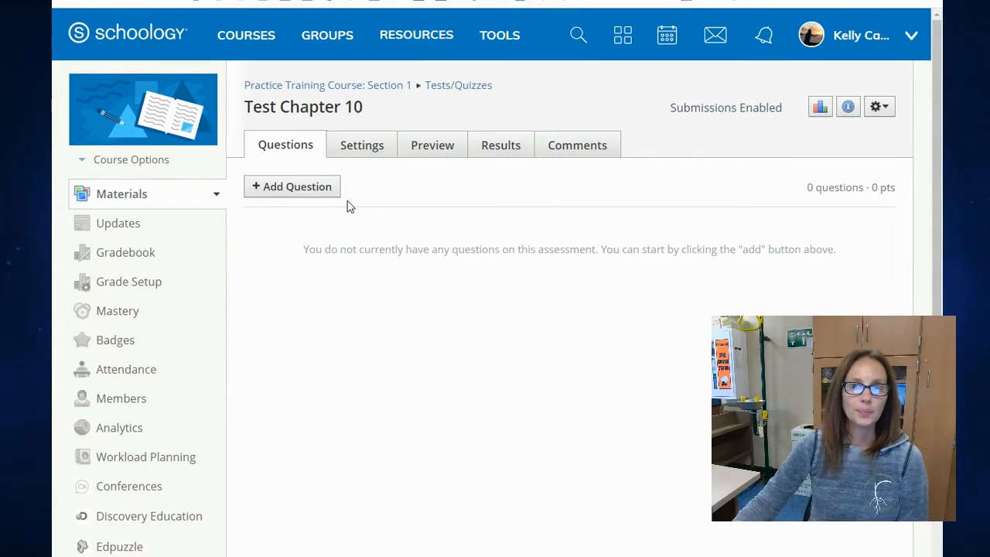
Add a True/False question to the test with the question text "Is the sky blue?".
click(295, 190)
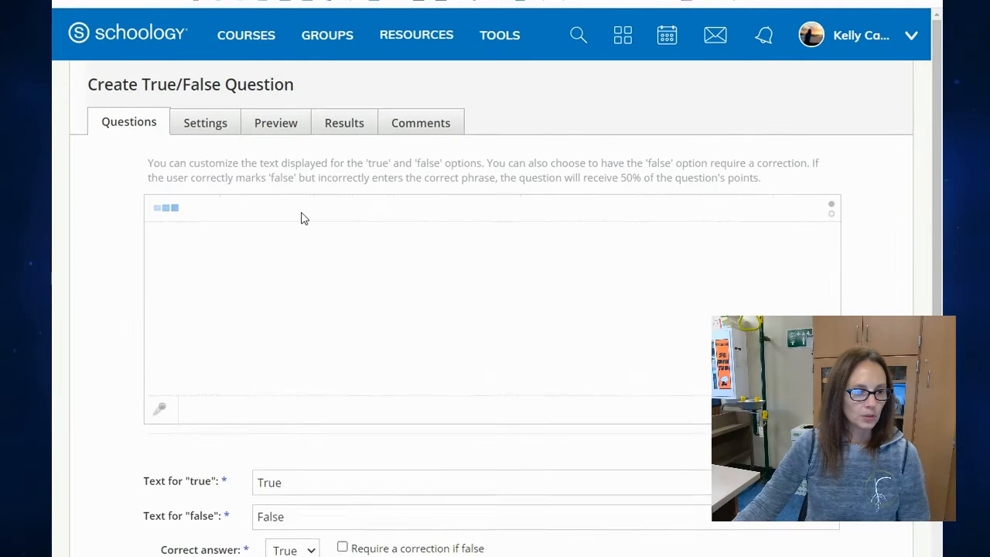
click(381, 274)
text(Is the sky blue?)
scroll(324, 365, down, 2)
Keep the True and False answer texts, set True as the correct answer and create the True/False question.
click(333, 347)
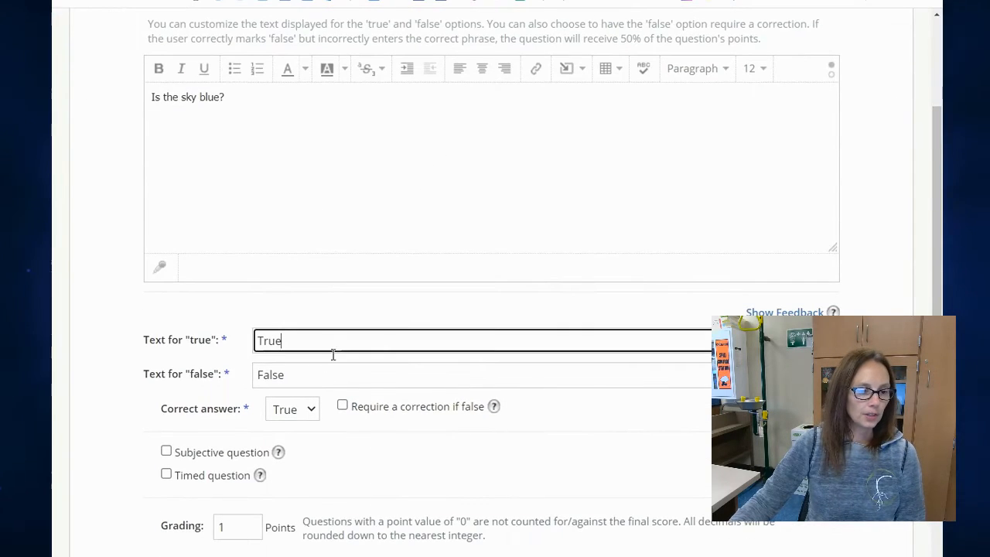
click(332, 370)
click(340, 342)
click(332, 373)
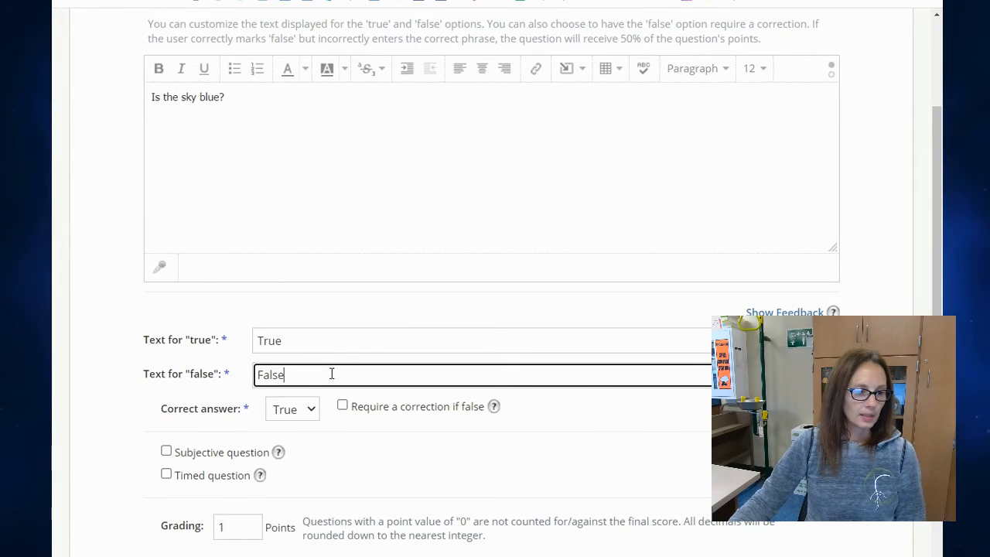
click(298, 410)
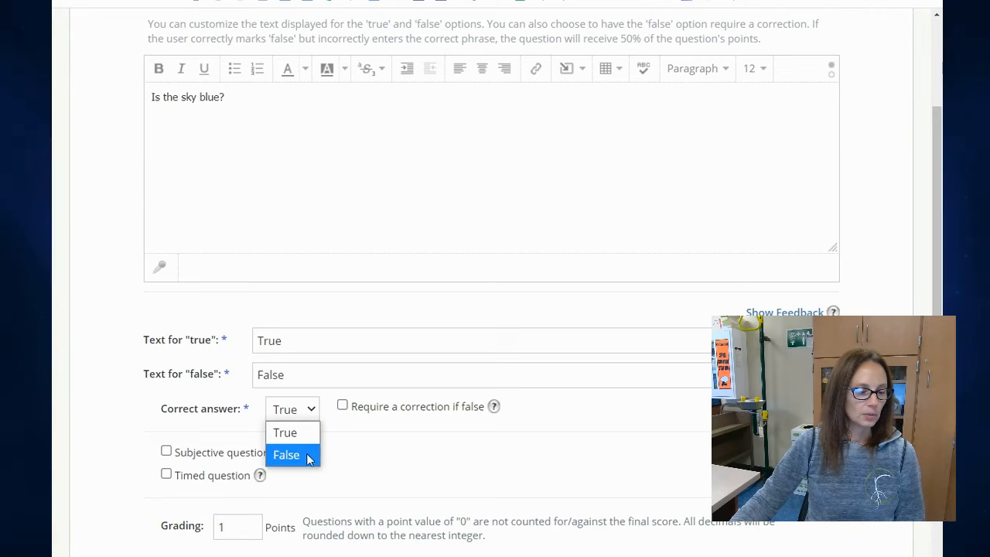
click(310, 435)
scroll(311, 444, down, 3)
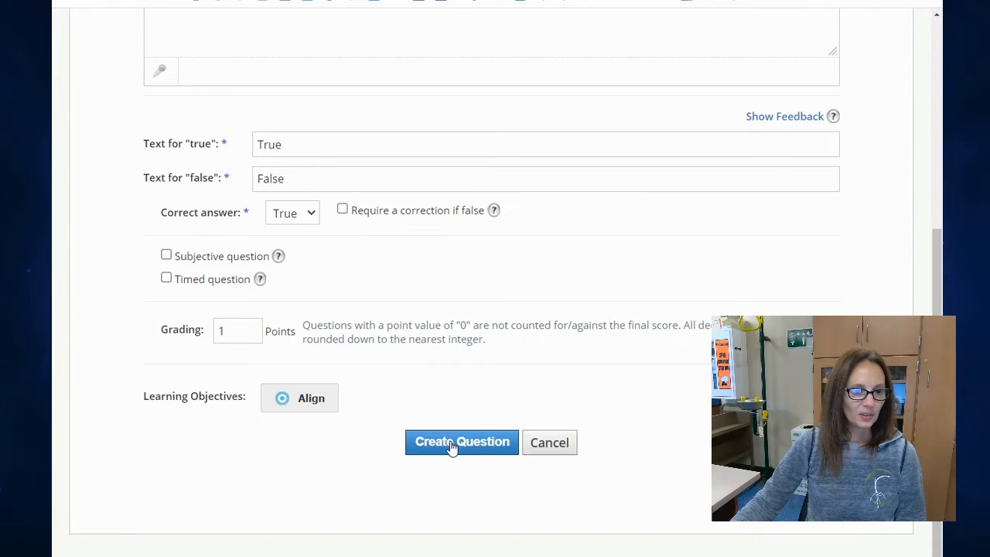
click(453, 447)
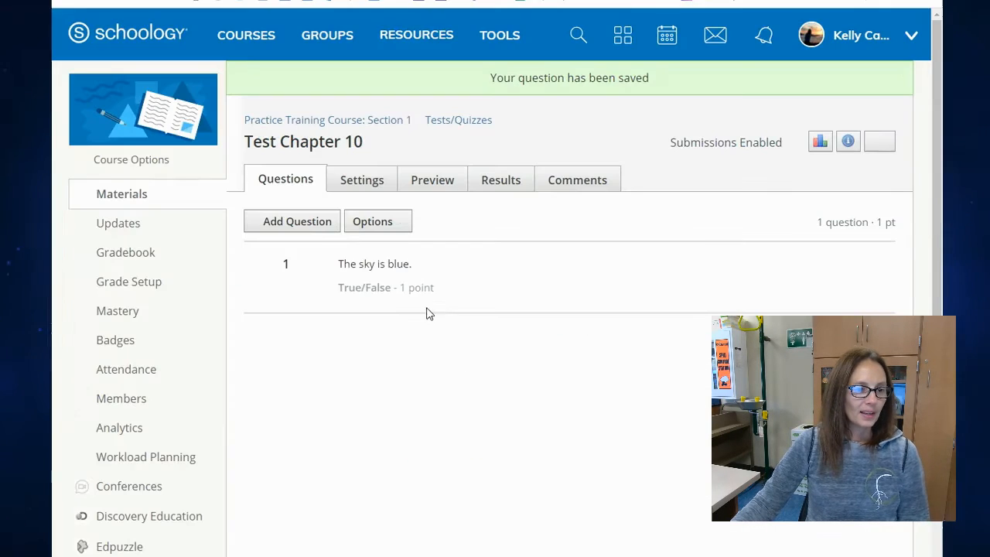
Add a Multiple Choice question to the test with the question text "What color is the sky?".
click(325, 226)
click(331, 273)
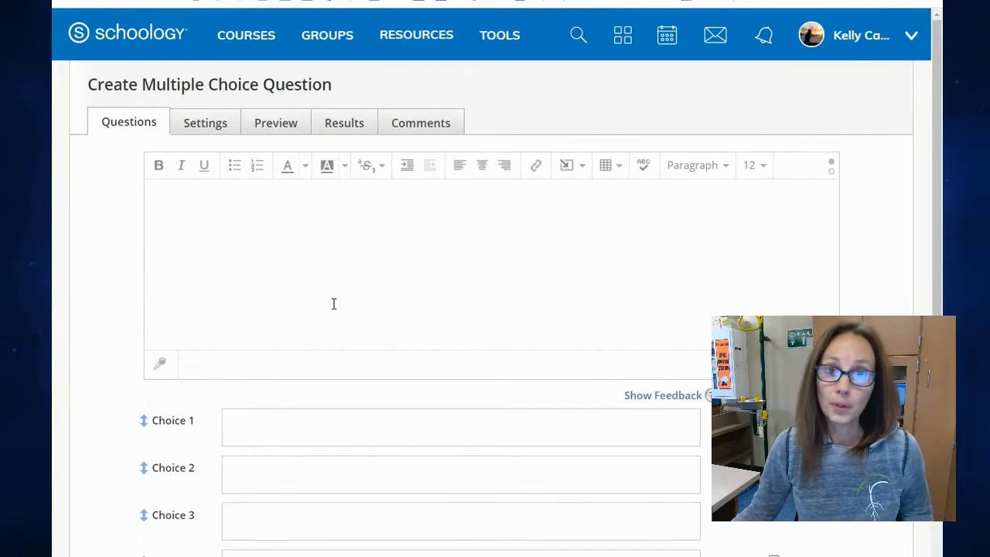
click(369, 265)
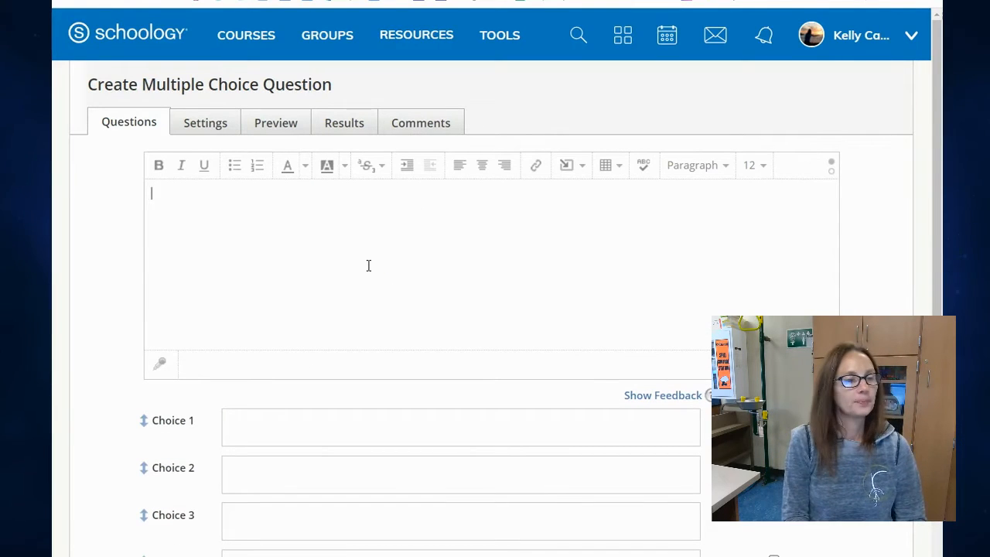
text(What color is the sky?)
scroll(333, 272, down, 2)
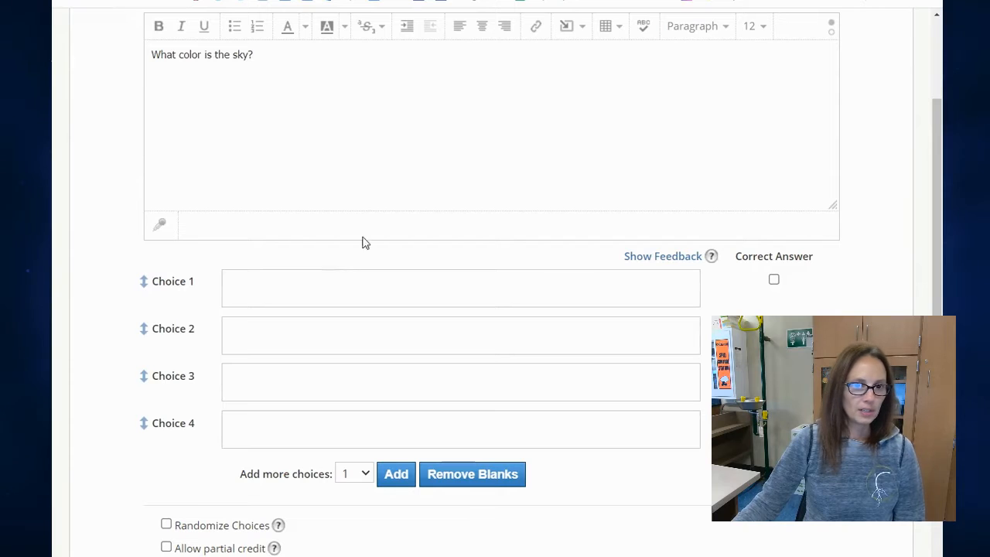
Enter Blue, Red, White and Black as the four choices and mark Blue and Black as correct answers.
click(456, 284)
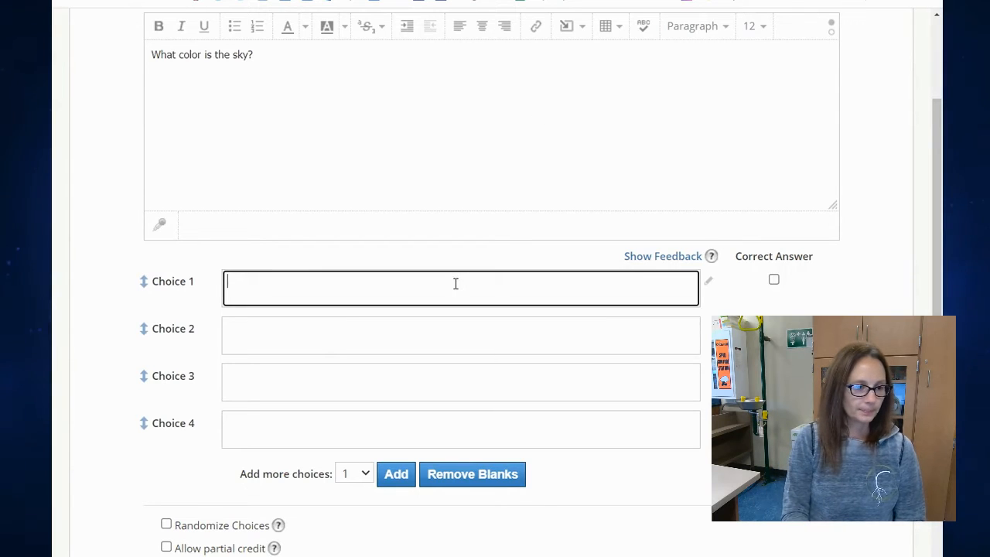
click(438, 330)
text(Red)
drag(438, 330, 429, 368)
click(422, 378)
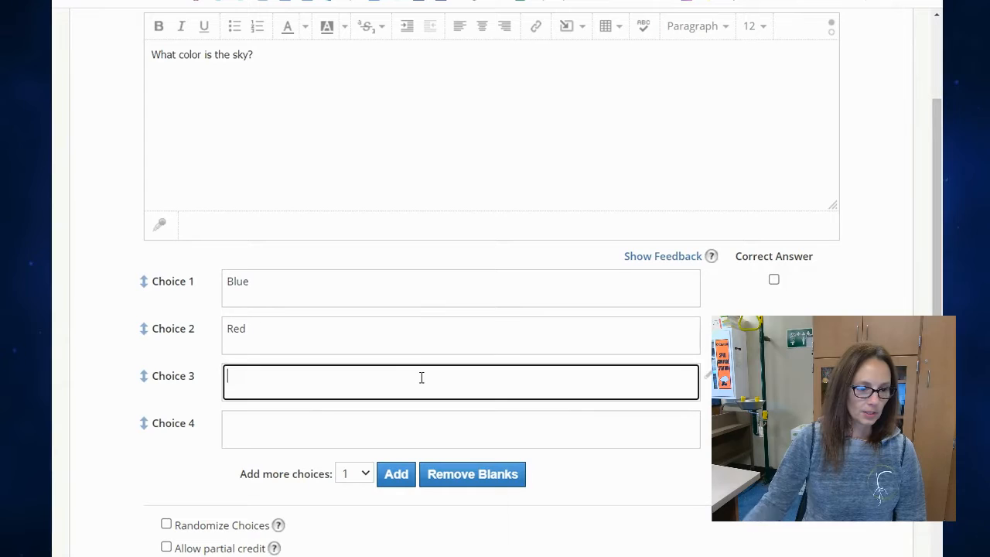
text(White)
key(Tab)
text(Black)
click(773, 279)
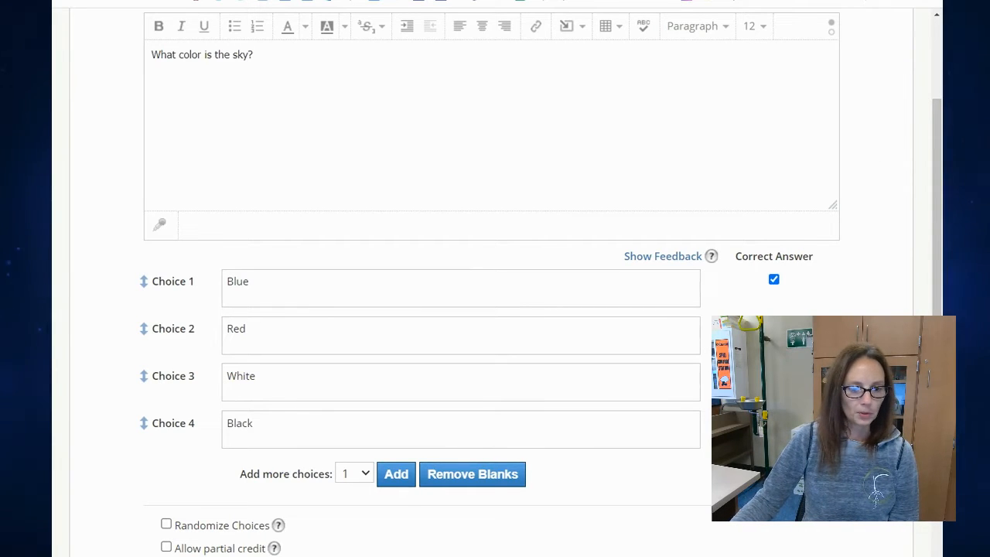
Enable randomized choices and partial credit for the multiple choice question, keeping its grading at 1 point.
scroll(427, 511, down, 3)
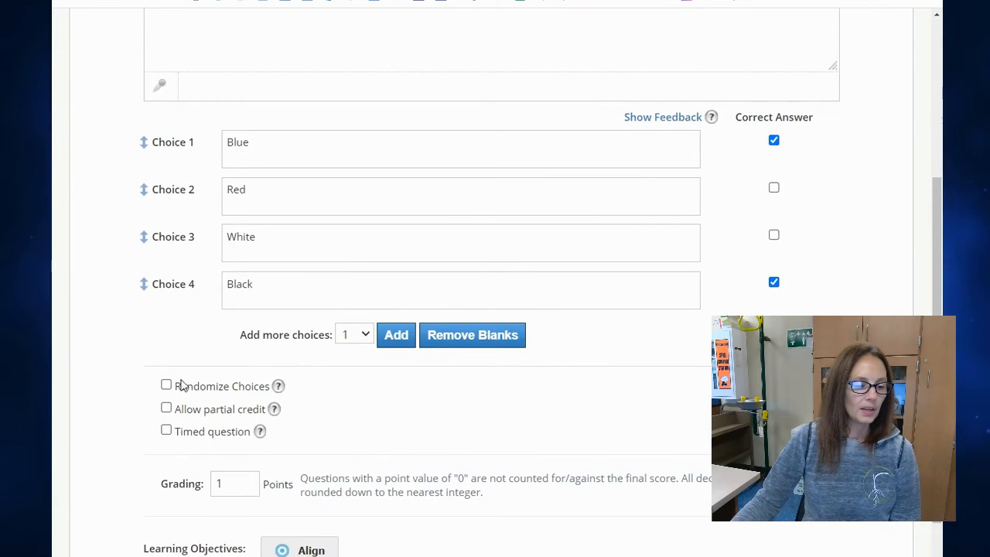
click(166, 385)
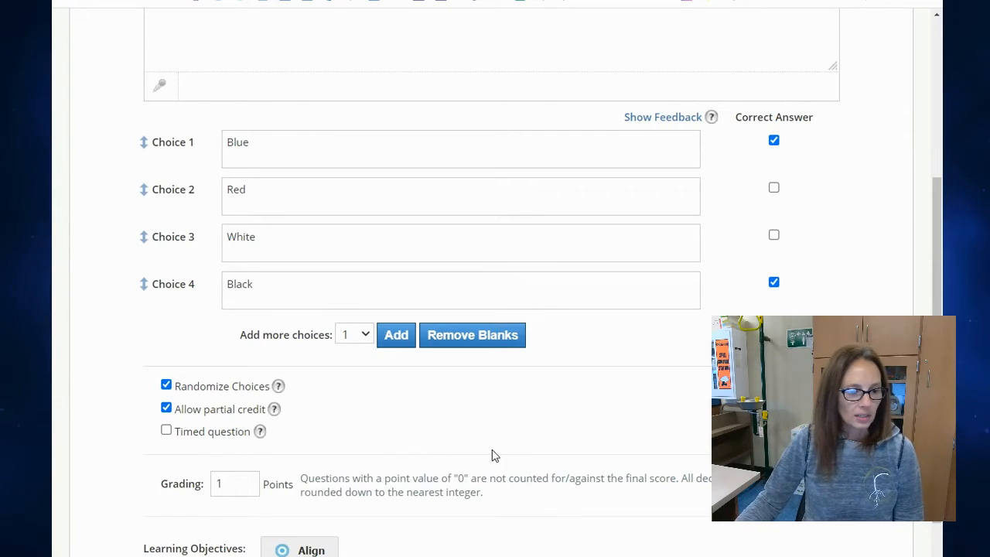
scroll(497, 455, down, 2)
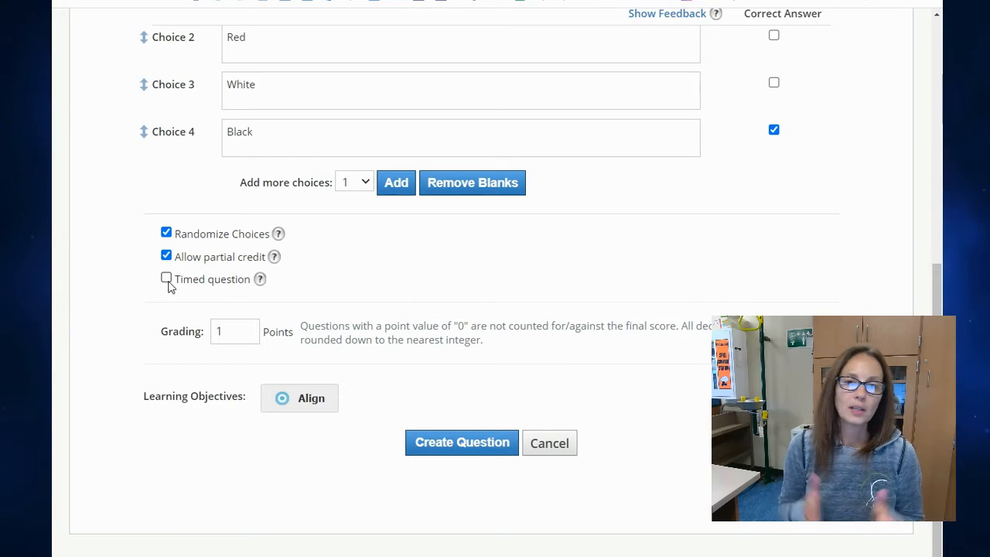
double_click(217, 331)
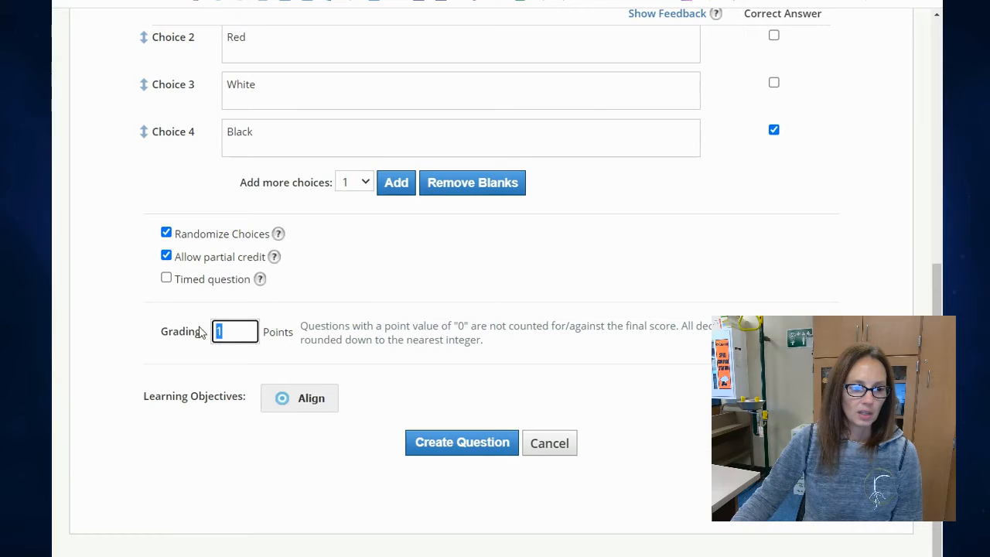
click(477, 357)
Insert the matterhorn2 picture from the computer's Pictures folder into the multiple choice question text.
scroll(503, 361, up, 6)
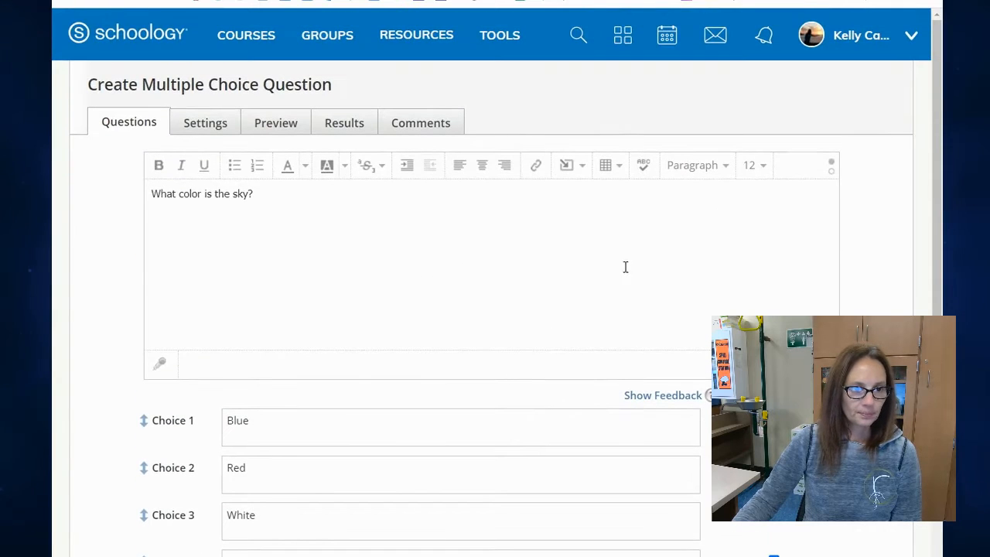
click(582, 168)
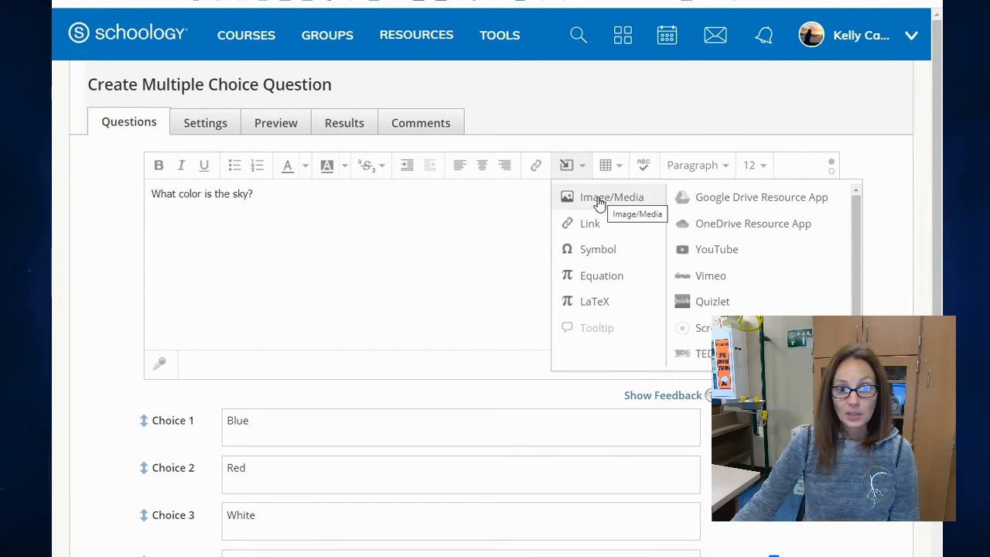
click(600, 199)
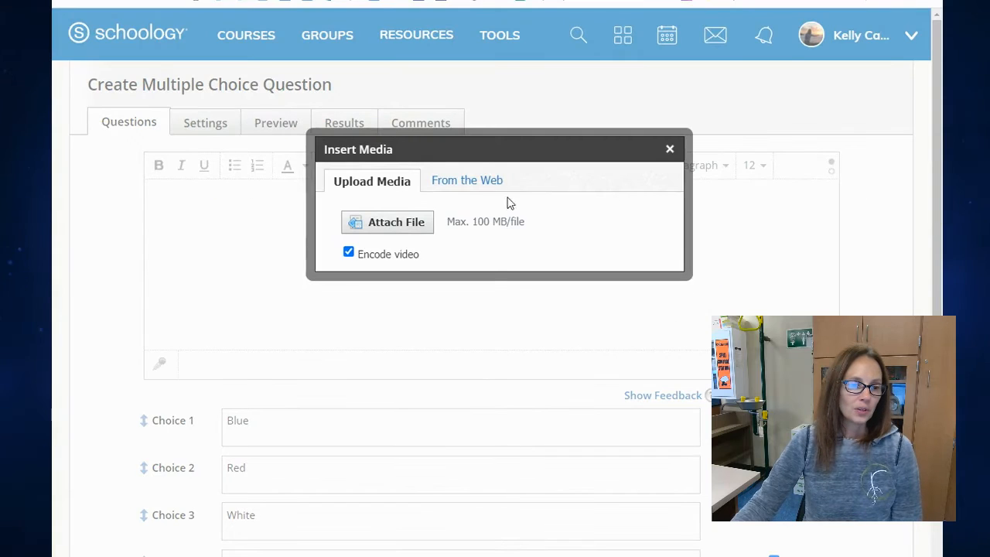
click(415, 224)
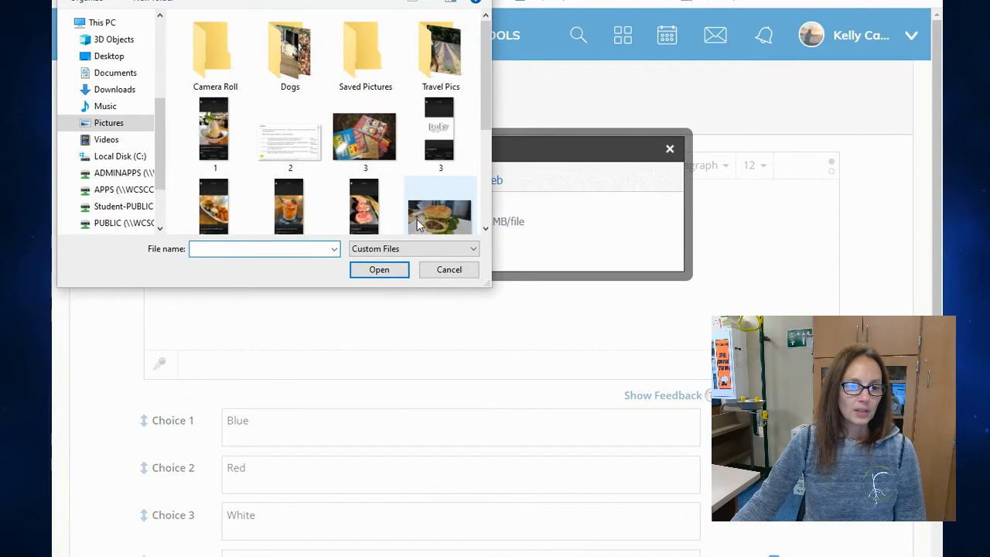
scroll(302, 139, down, 2)
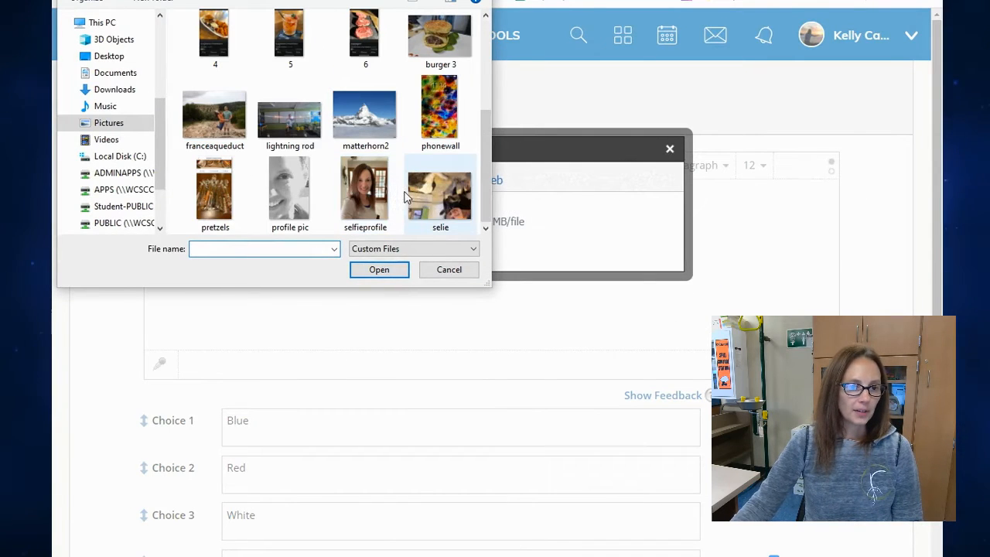
click(360, 139)
click(380, 270)
click(612, 294)
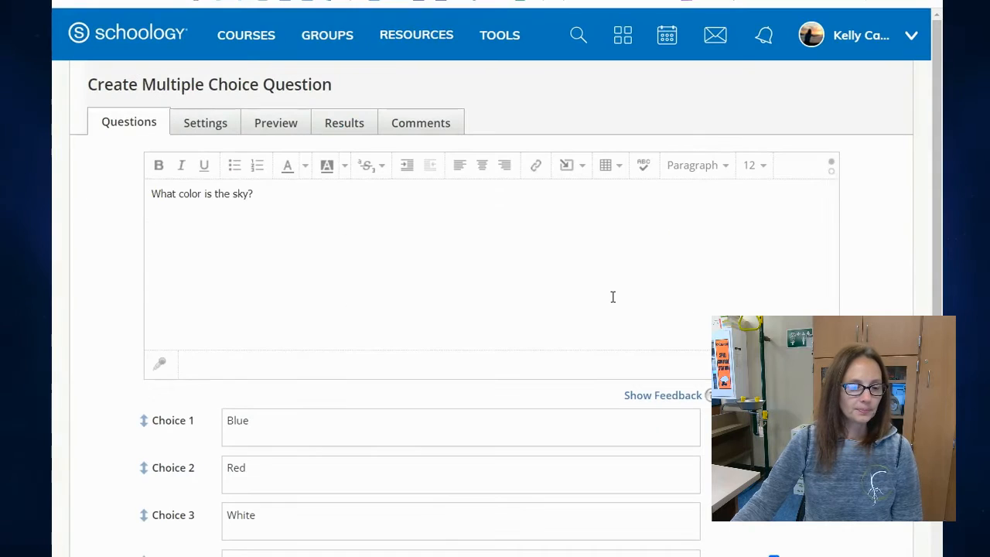
scroll(615, 290, up, 2)
scroll(548, 327, down, 2)
Add the matterhorn2 picture to the Blue choice through its rich text editor and save the changes.
click(482, 423)
scroll(481, 422, down, 3)
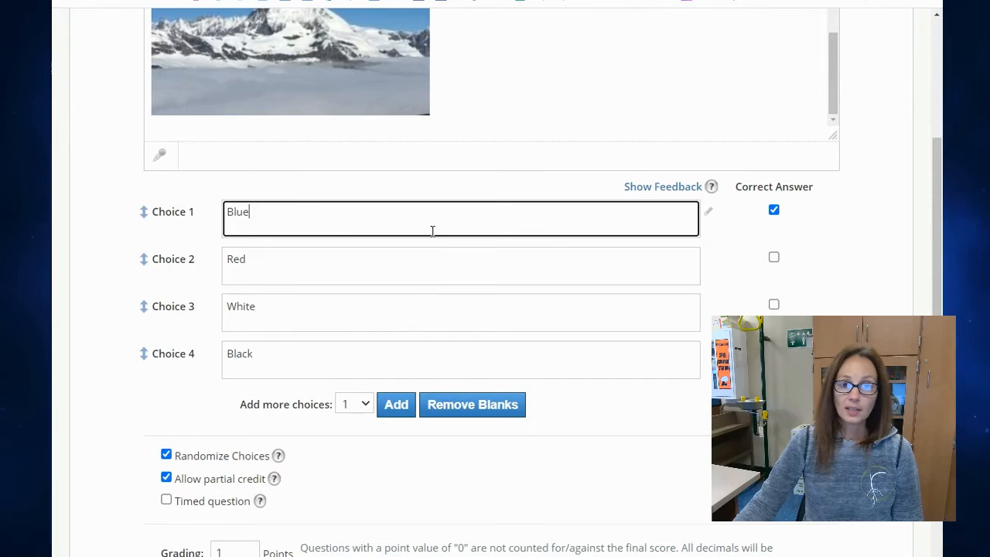
click(600, 261)
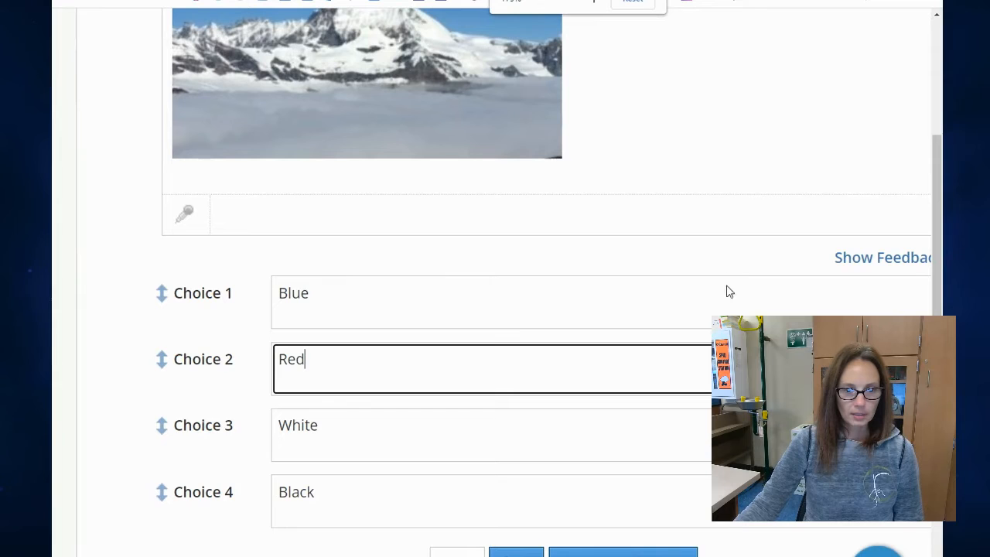
scroll(495, 278, right, 3)
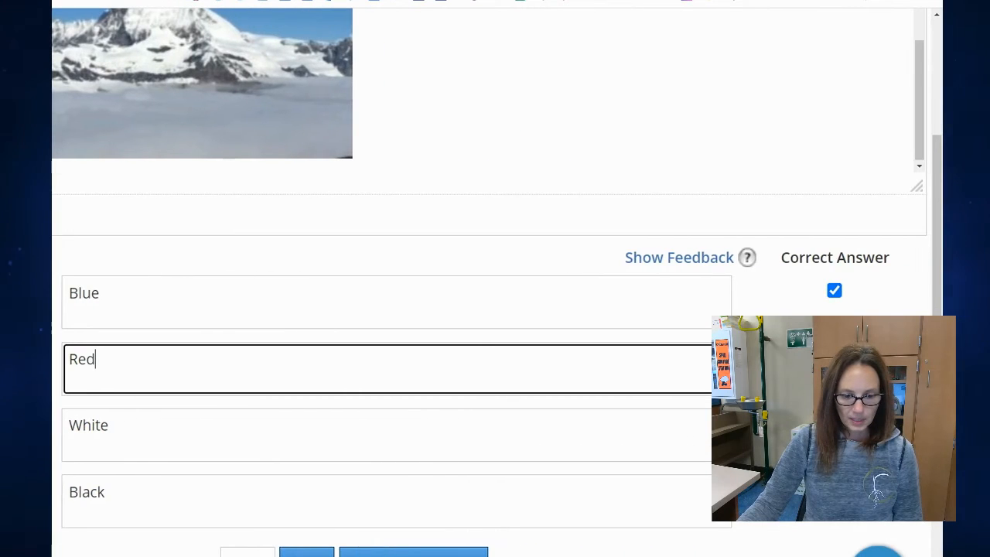
click(743, 301)
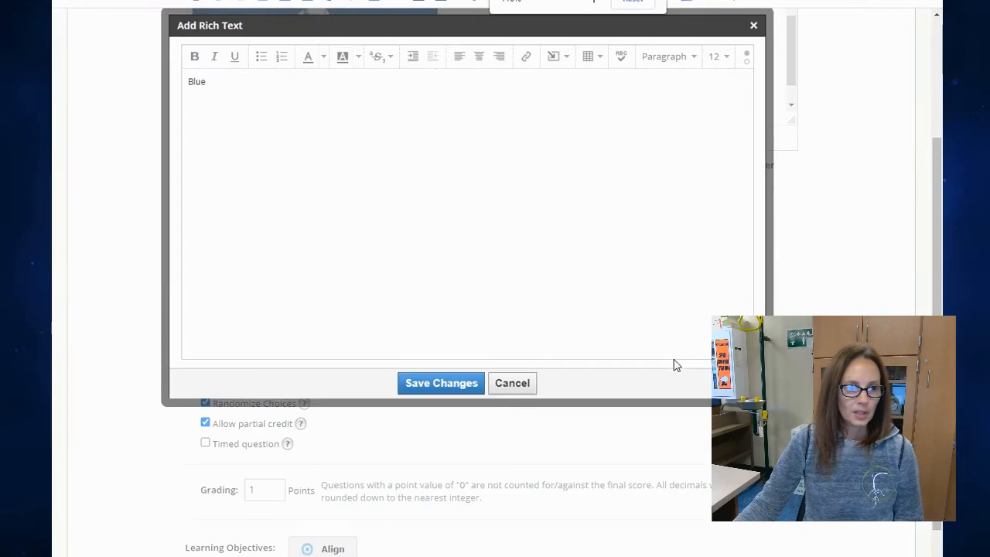
click(567, 62)
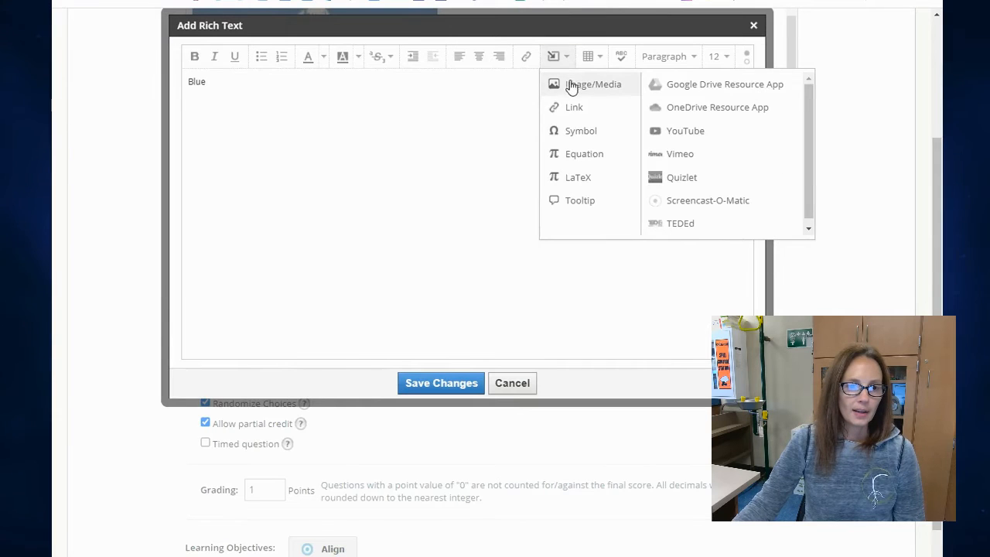
click(571, 83)
click(409, 215)
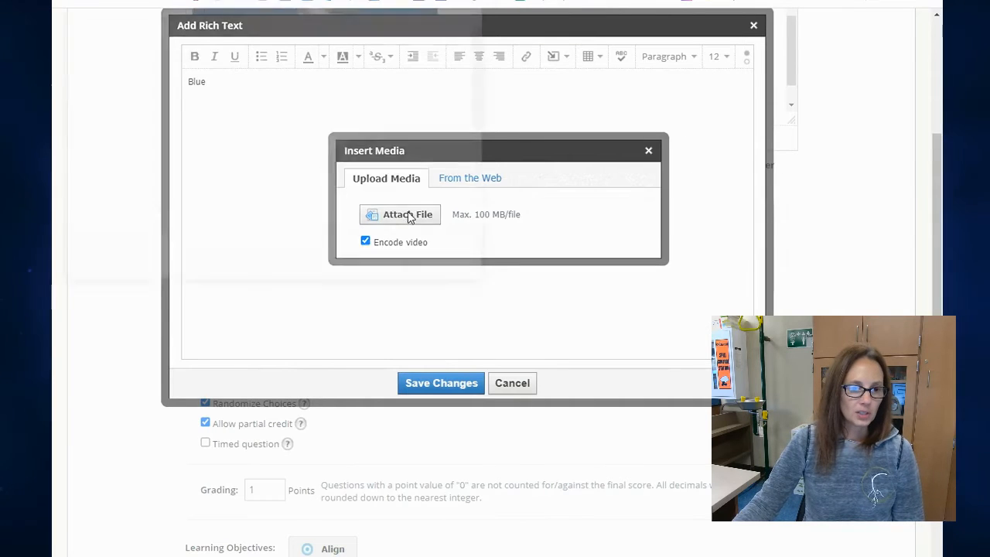
scroll(412, 215, down, 2)
click(358, 130)
click(379, 269)
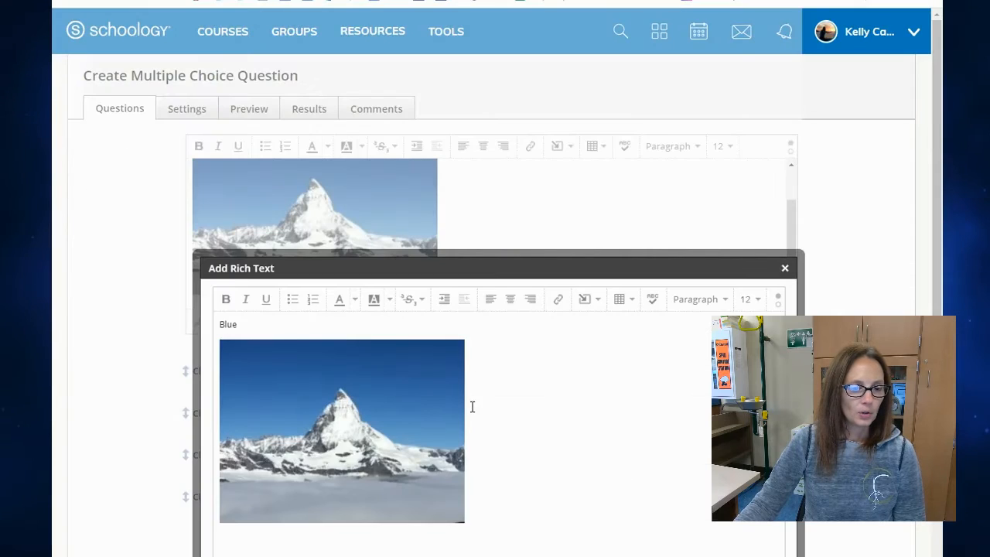
scroll(649, 387, down, 4)
click(474, 348)
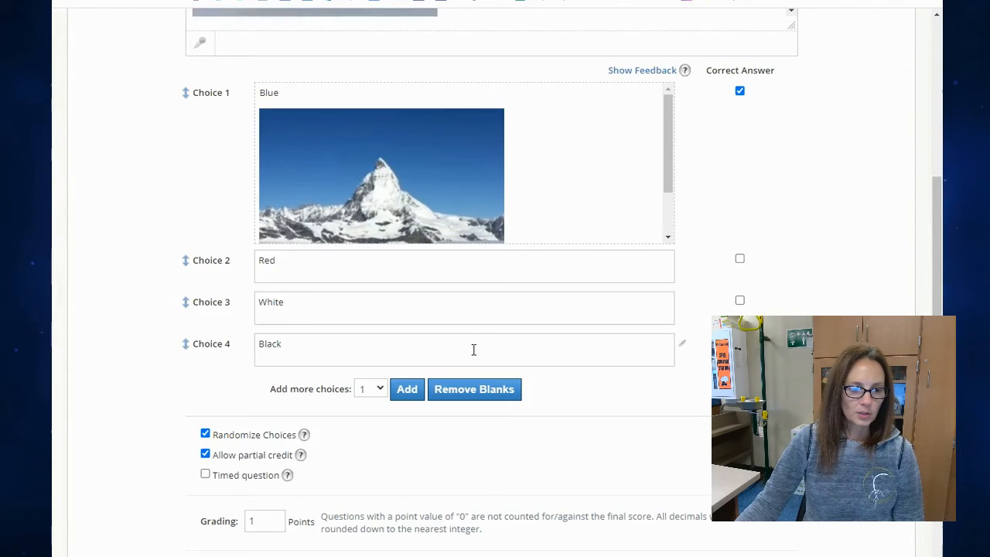
Check the Blue choice's picture and create the multiple choice question.
scroll(347, 168, up, 2)
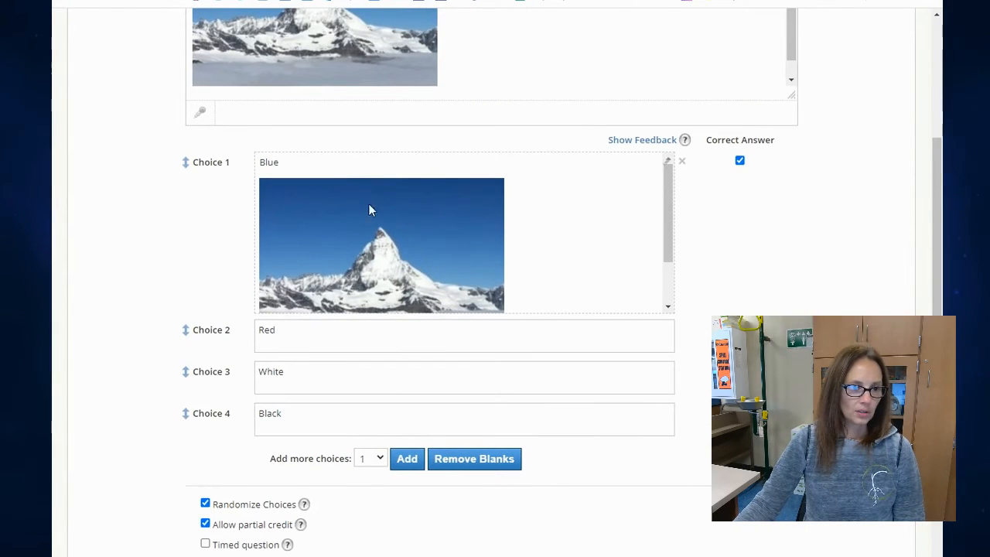
scroll(348, 255, down, 2)
scroll(354, 329, down, 3)
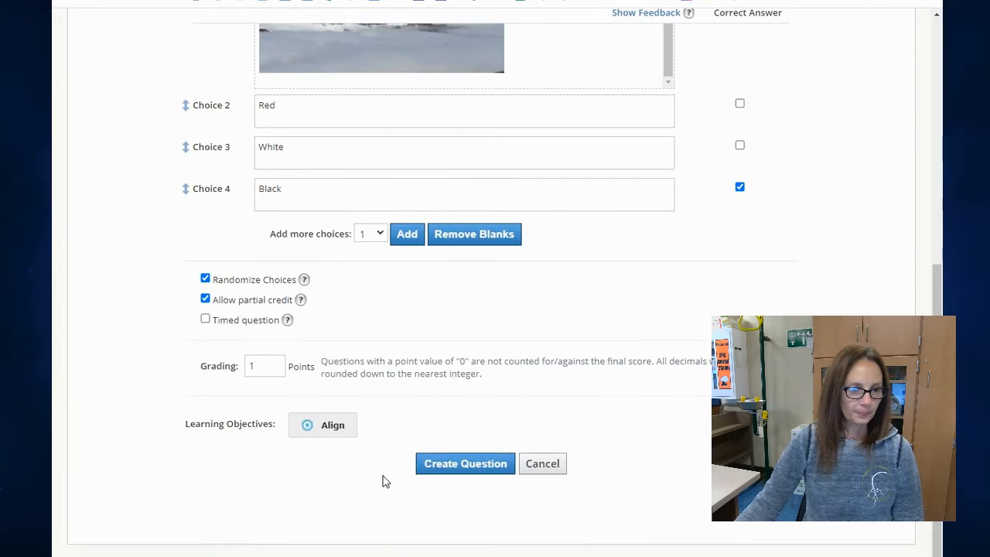
click(467, 463)
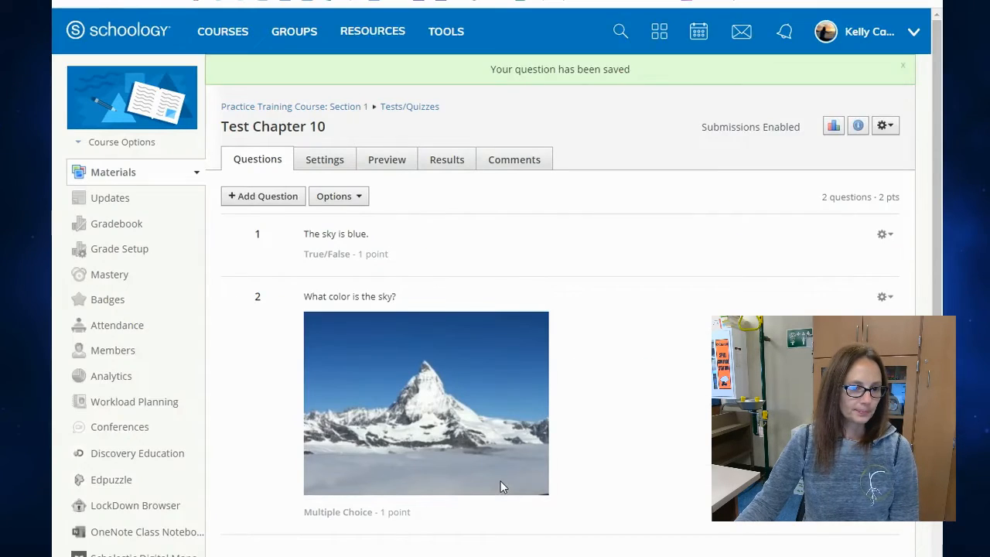
Add an Ordering question to the test with the items 100, 200, 300 and 500.
scroll(500, 487, down, 1)
click(288, 126)
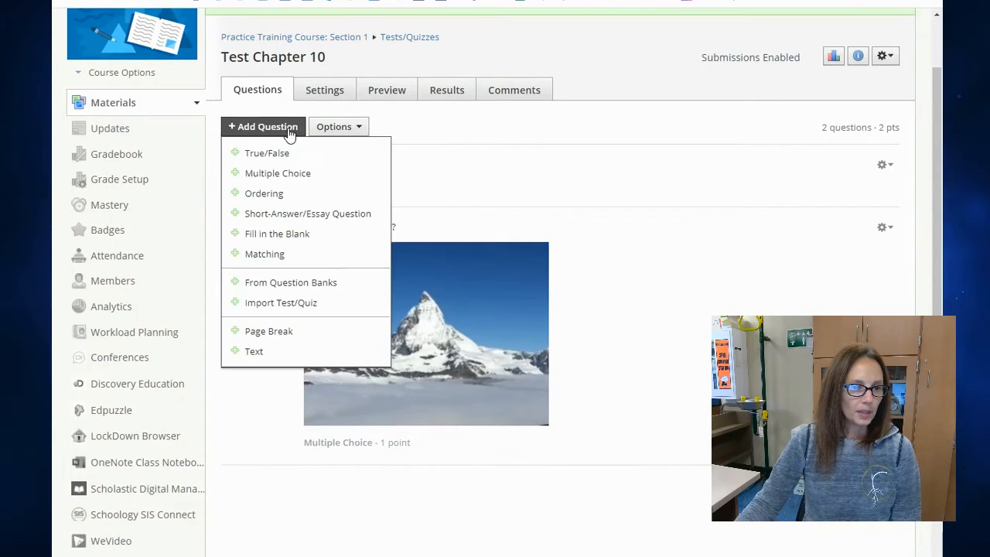
click(307, 198)
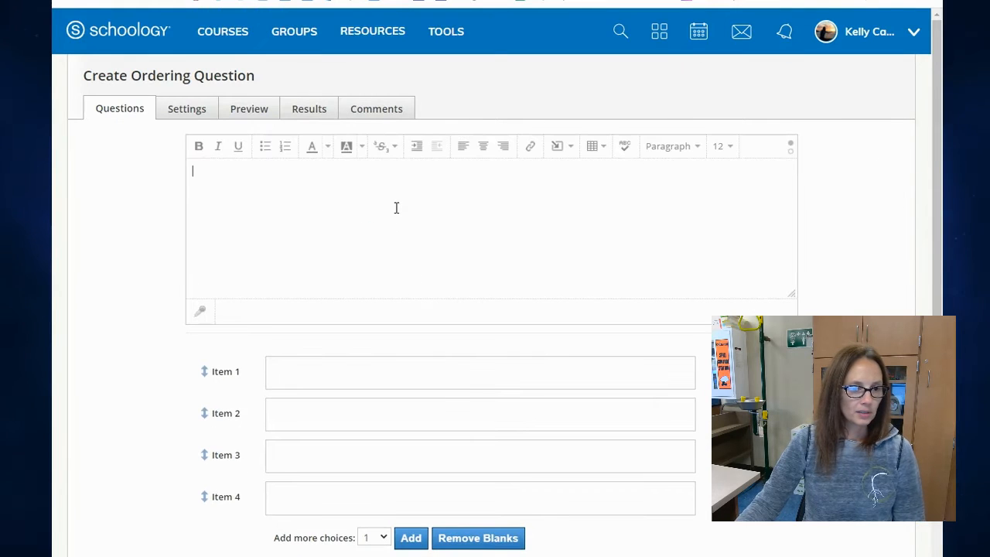
click(442, 411)
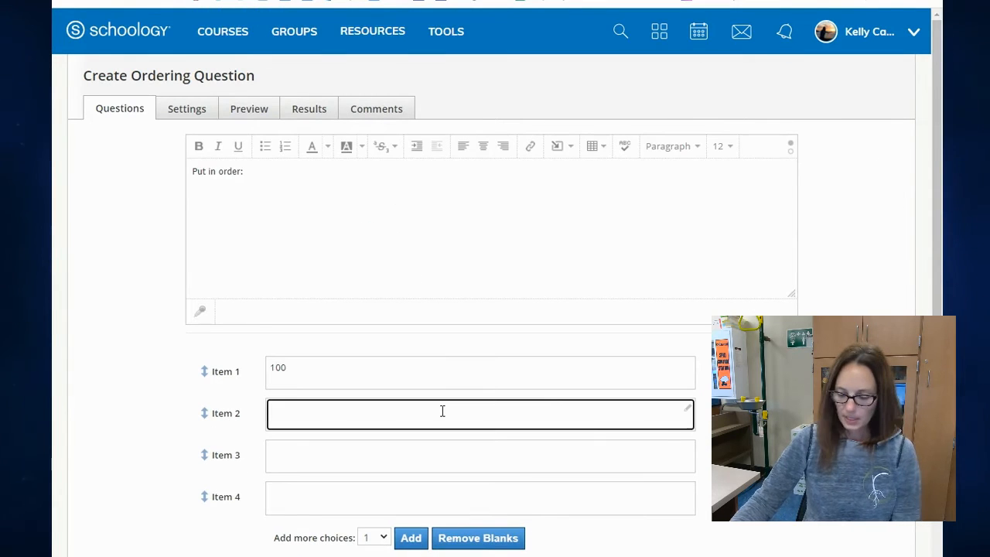
text(200)
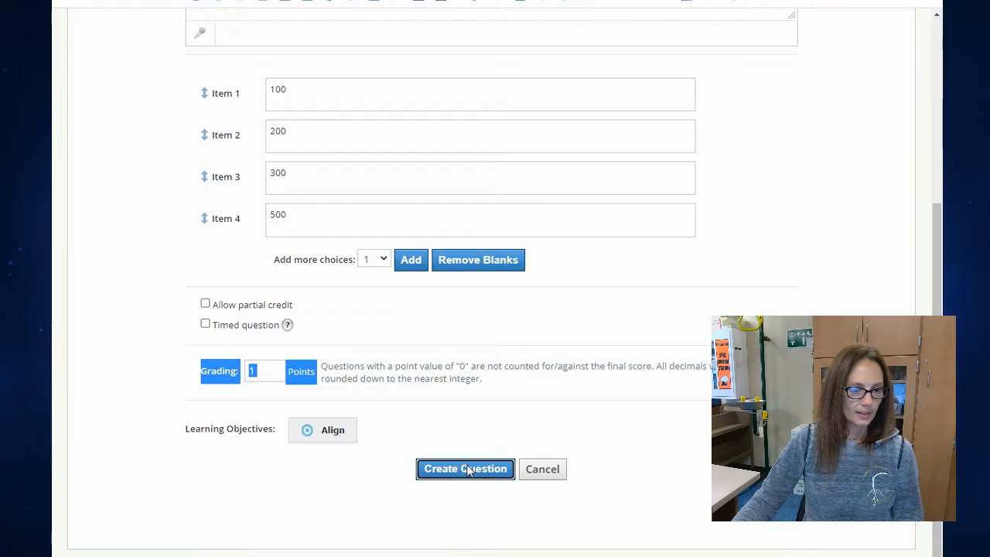
Create the Ordering question and open the preview of Test Chapter 10.
click(465, 469)
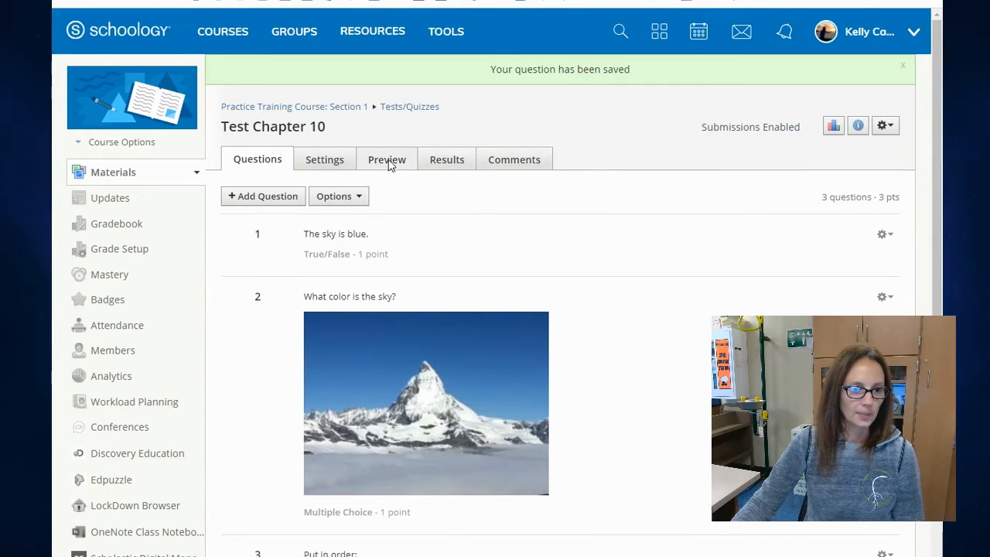
click(389, 165)
click(311, 263)
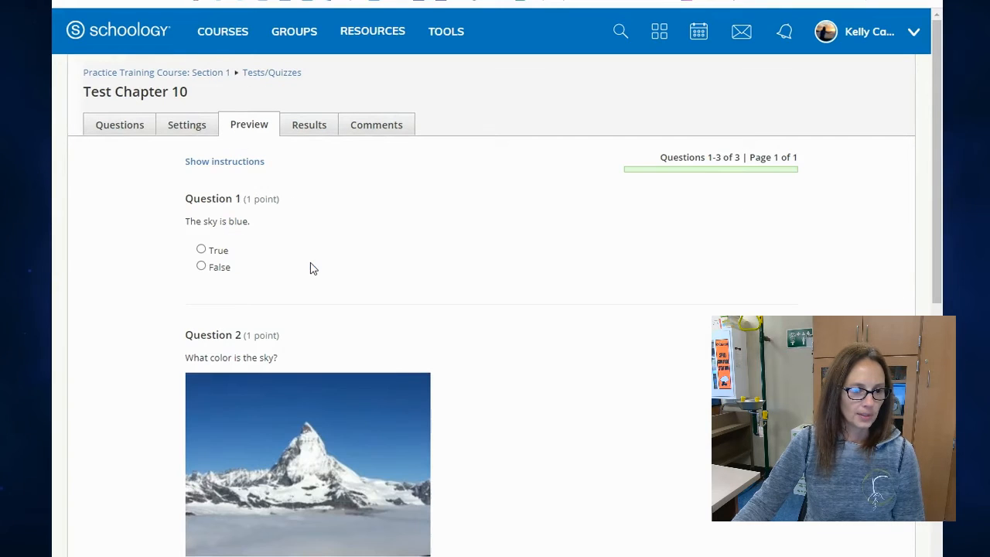
Review the questions in the test preview and try rearranging the items of the ordering question.
scroll(435, 283, down, 6)
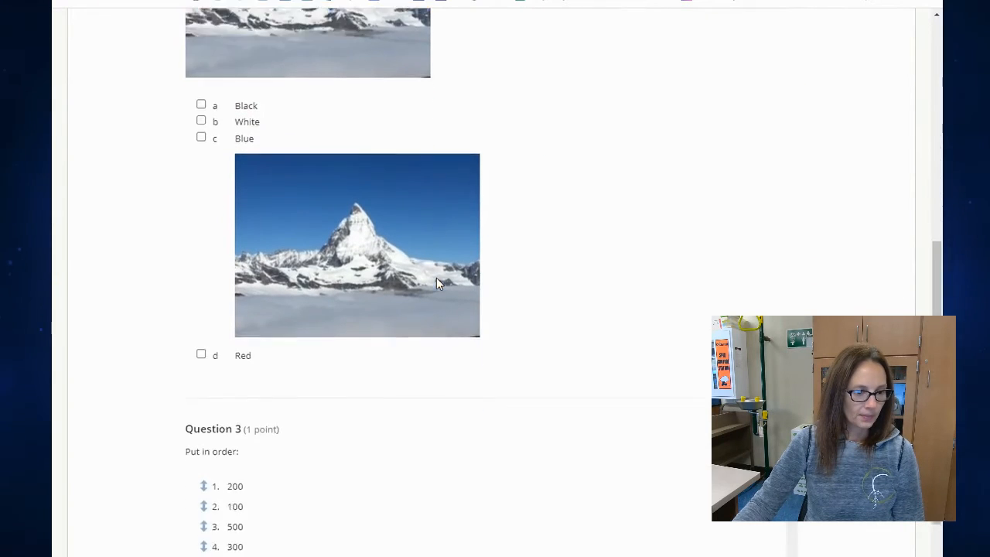
scroll(436, 284, down, 2)
drag(206, 303, 208, 342)
key(ctrl+plus)
drag(164, 418, 162, 374)
scroll(188, 420, down, 1)
scroll(188, 418, down, 1)
scroll(186, 418, up, 2)
scroll(406, 348, up, 2)
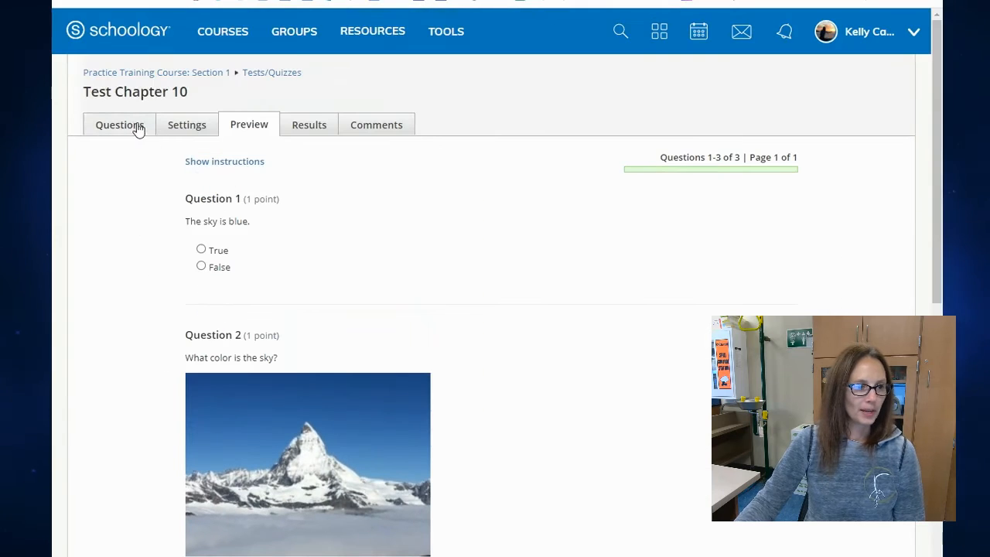
Try the video or audio answers option in a new Short-Answer/Essay question, turn it off and leave without creating the question.
click(137, 126)
click(576, 59)
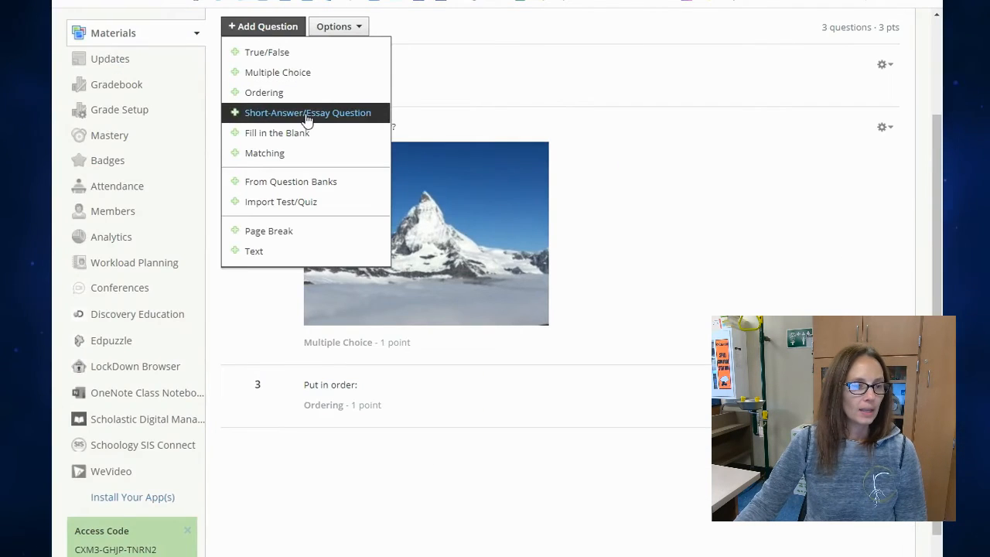
click(307, 113)
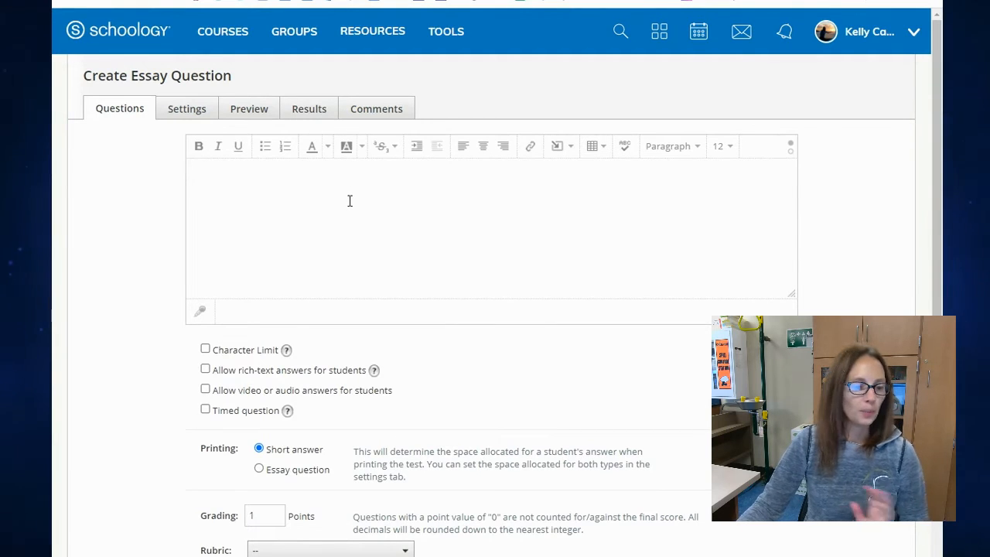
scroll(348, 217, down, 1)
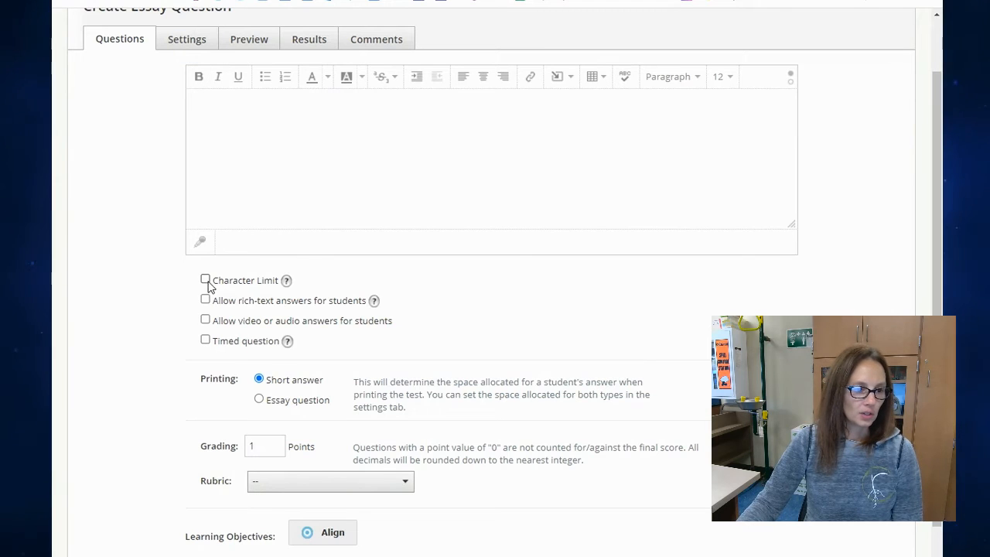
click(219, 327)
drag(239, 324, 388, 331)
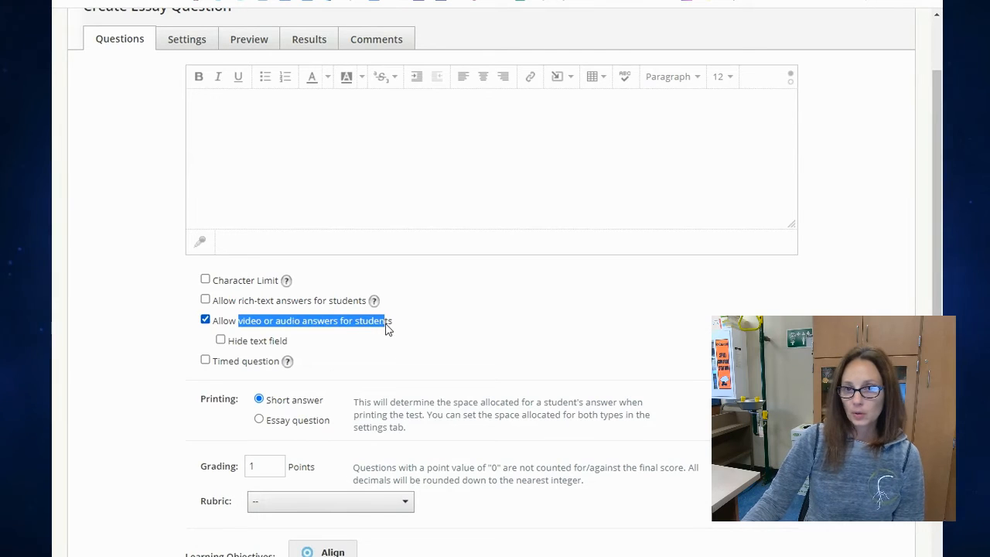
click(384, 328)
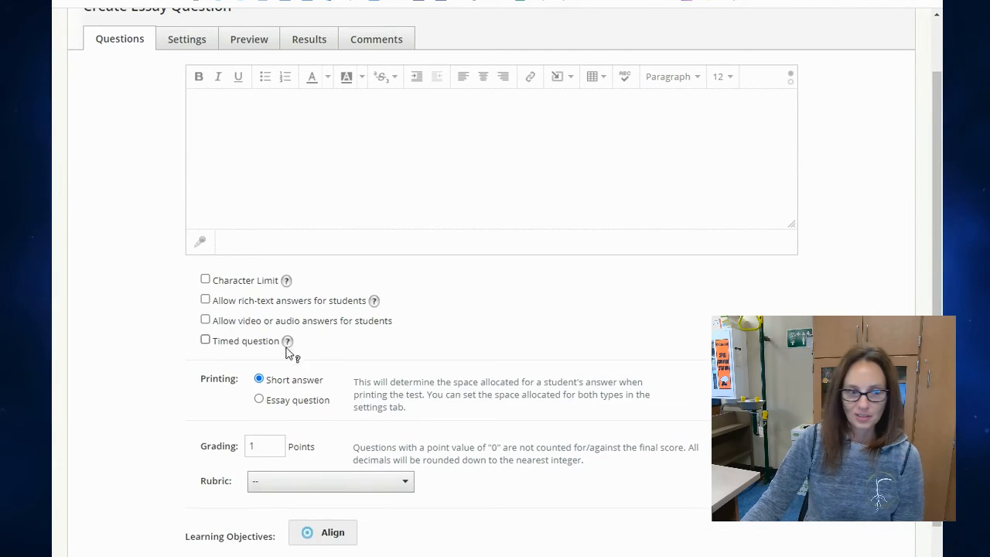
scroll(470, 550, down, 1)
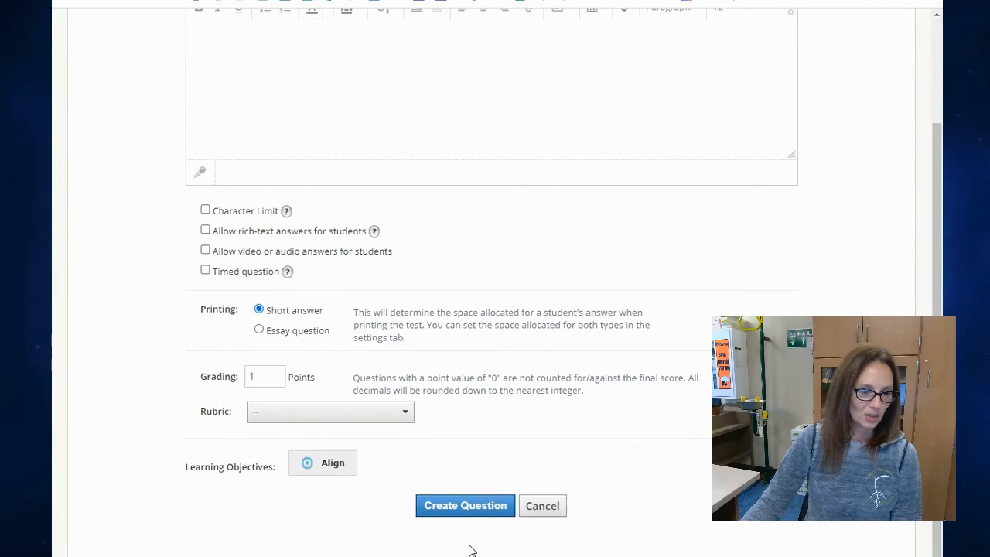
click(504, 522)
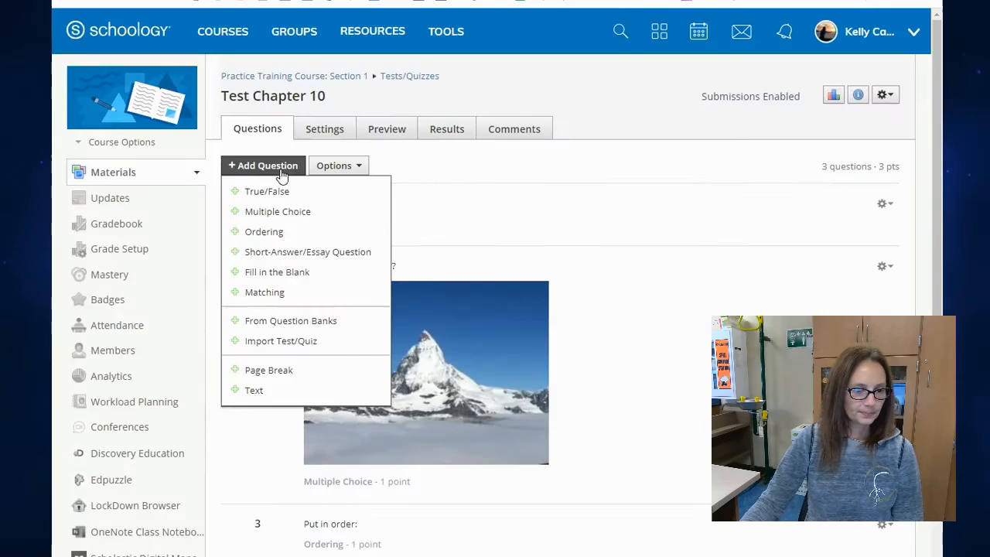
Start a Fill in the Blank question with the lines "2+2= _" and "3+3= _".
click(305, 272)
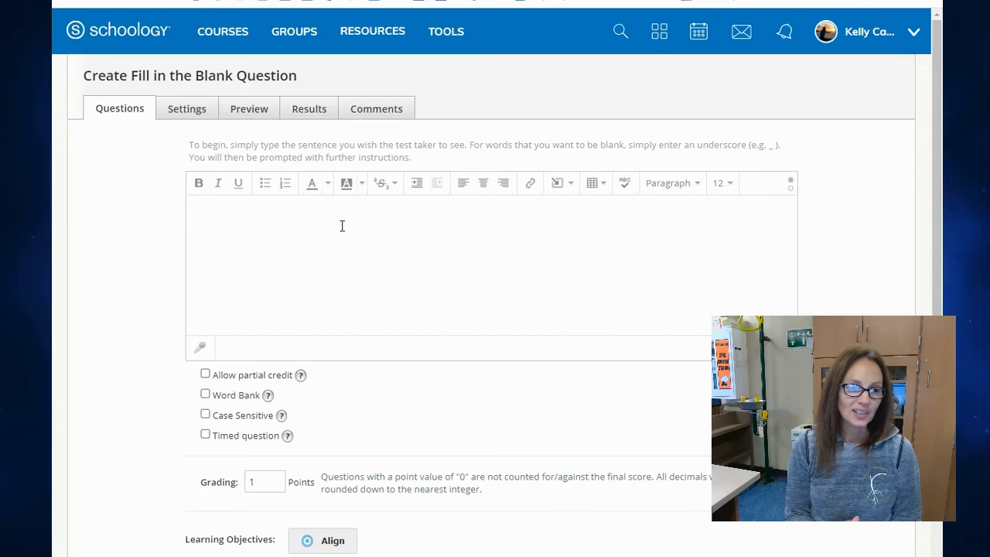
click(342, 225)
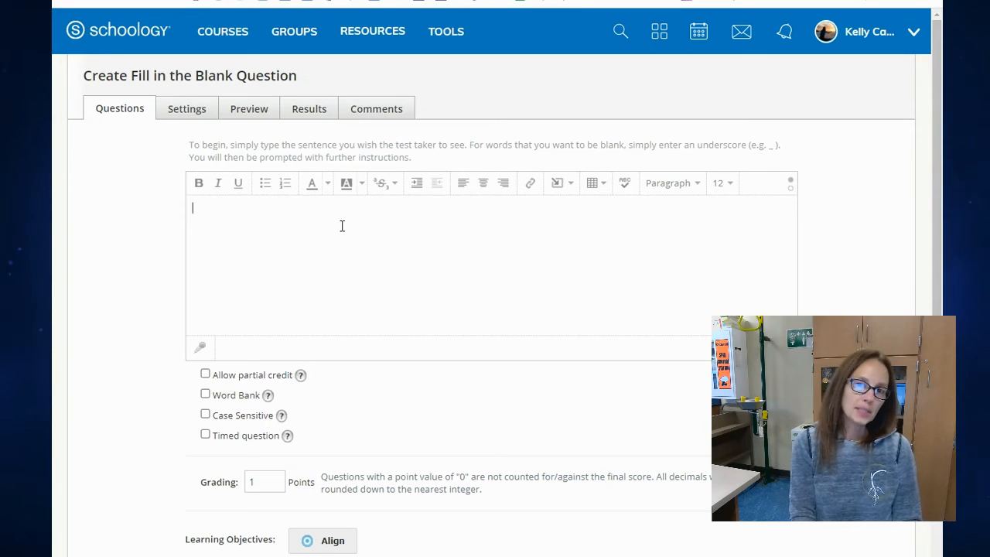
text(2+2=)
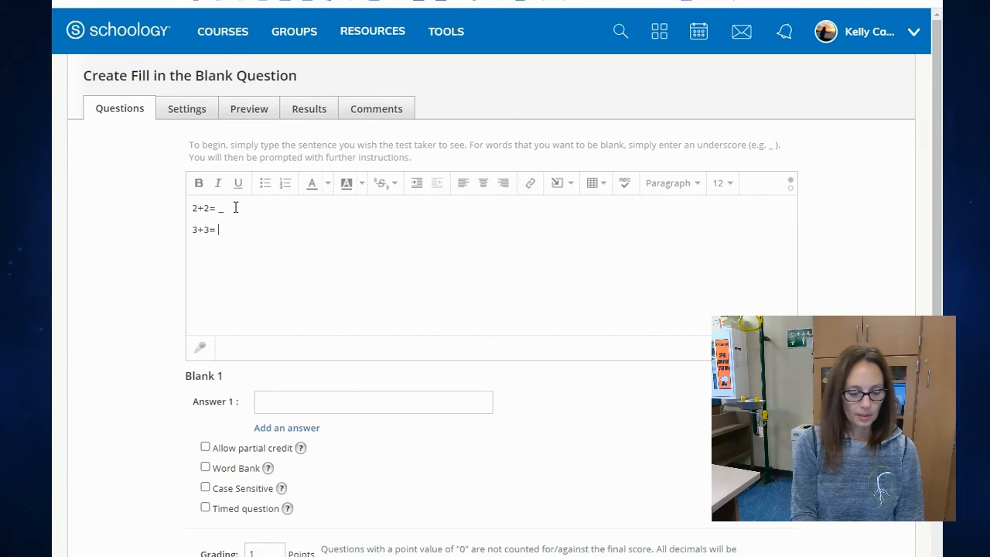
text(_)
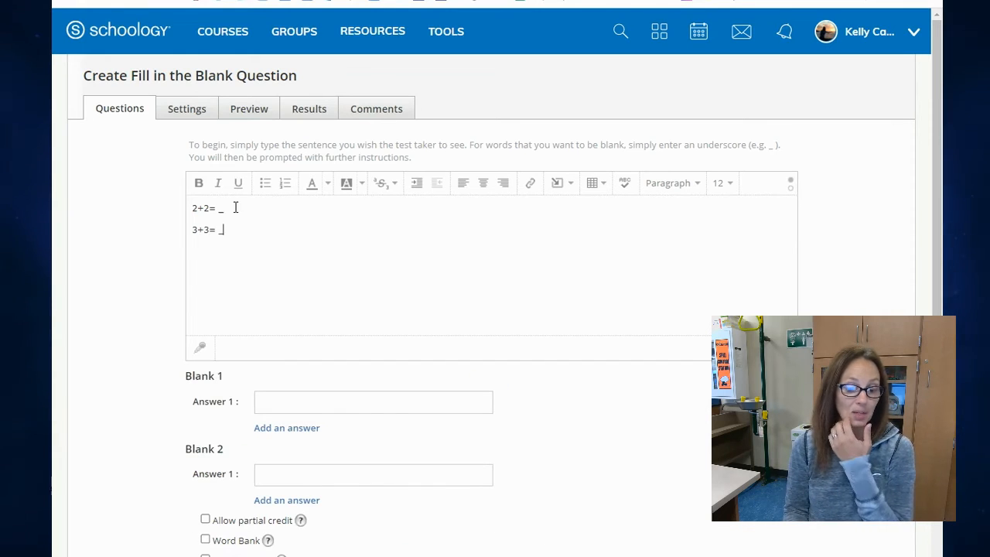
Enter "4" and "four" as the two accepted answers for Blank 1.
click(277, 409)
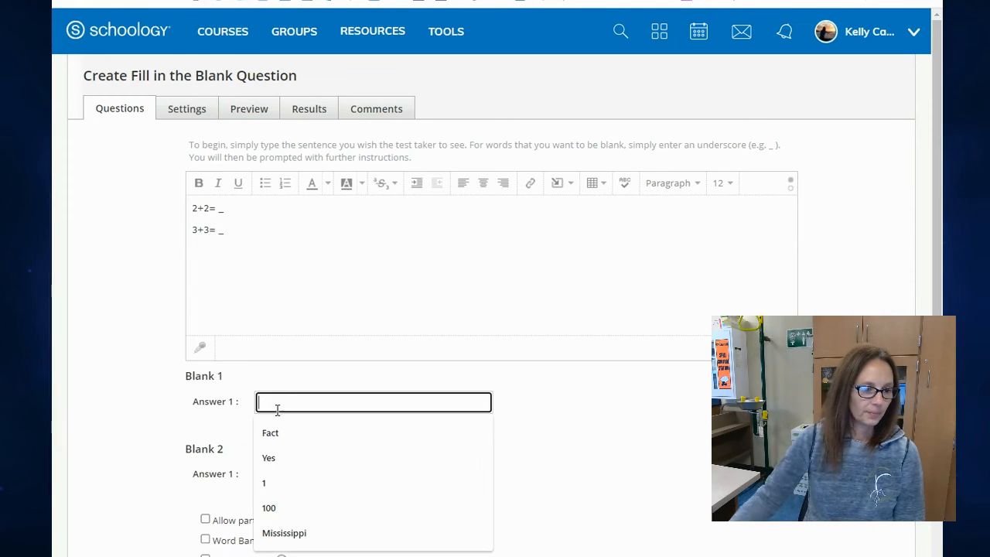
text(4)
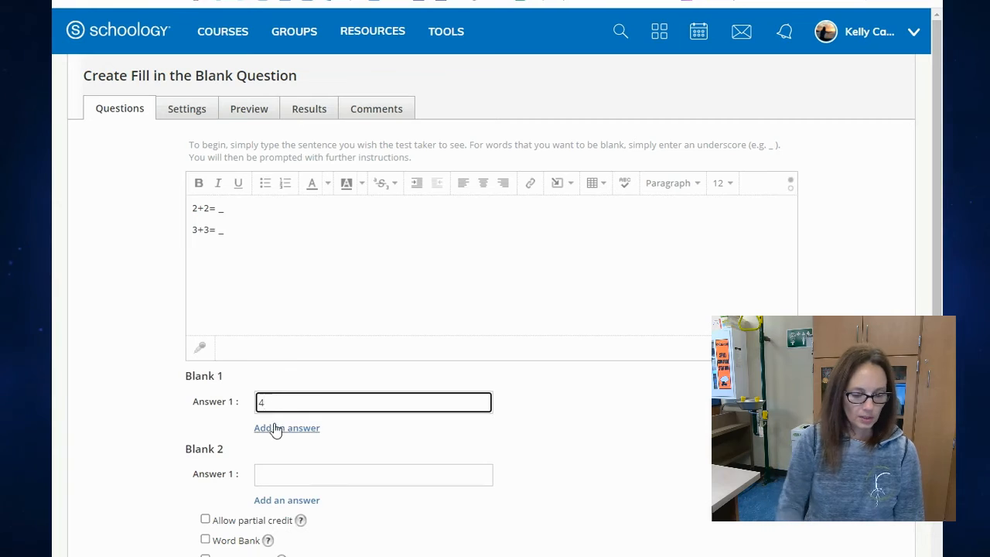
click(296, 430)
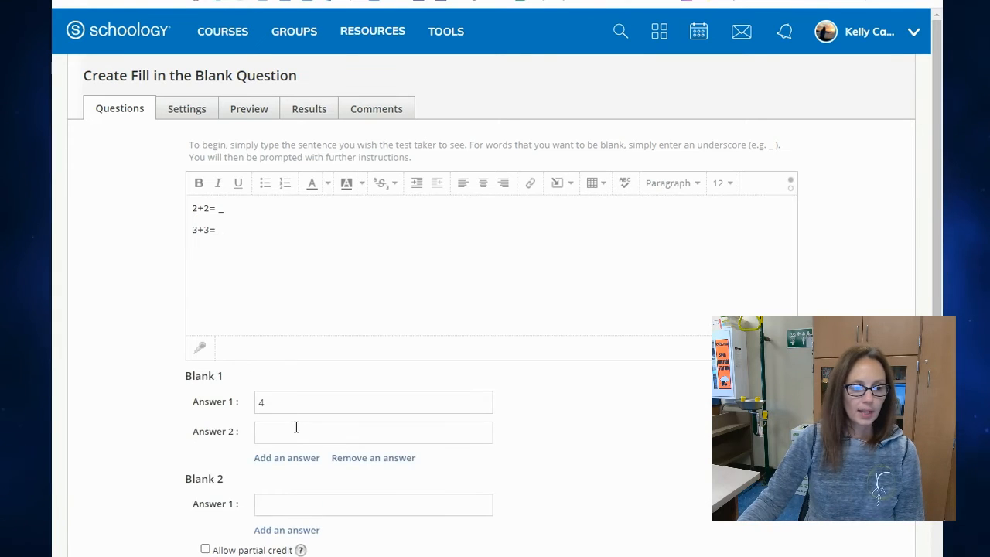
click(296, 430)
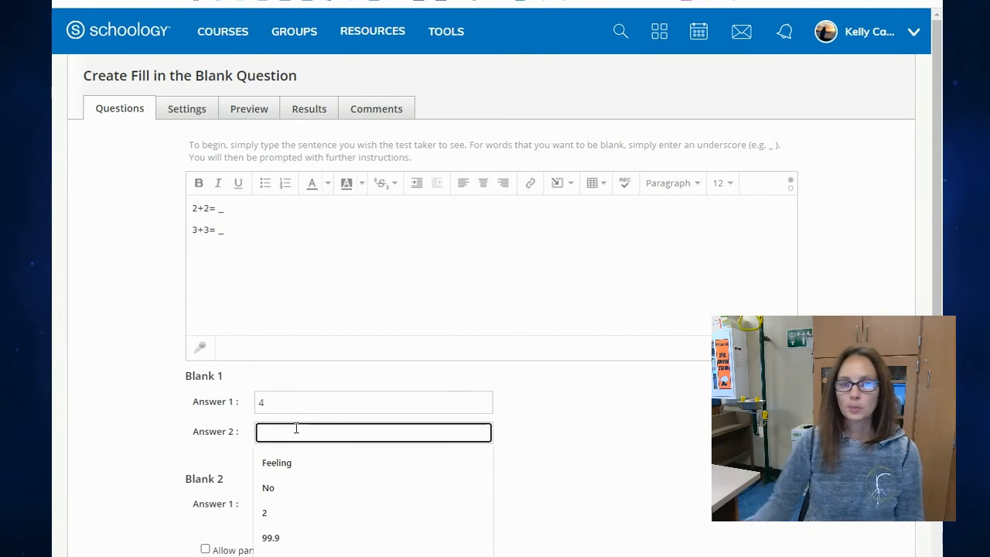
text(four)
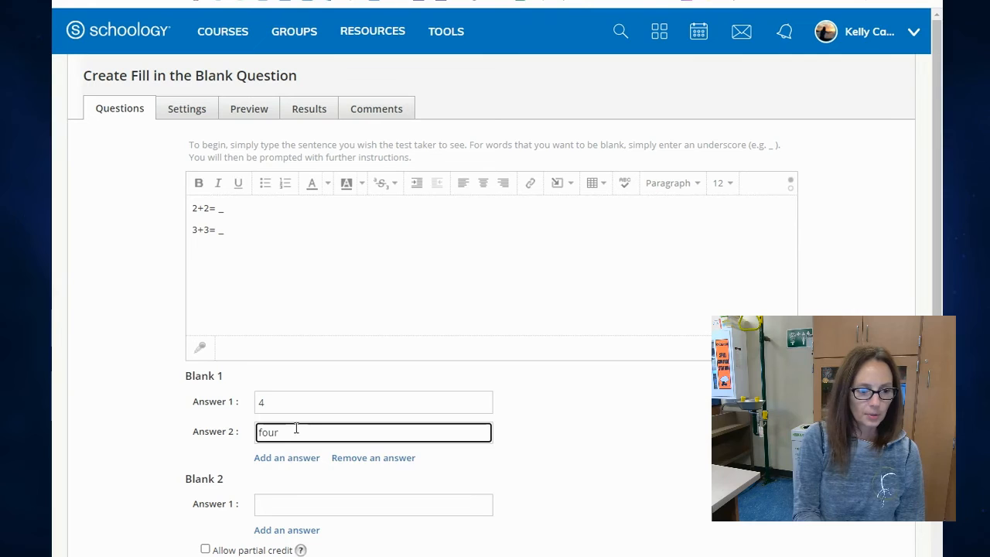
Enter "6" and "six" as the two accepted answers for Blank 2.
scroll(300, 432, down, 1)
click(296, 435)
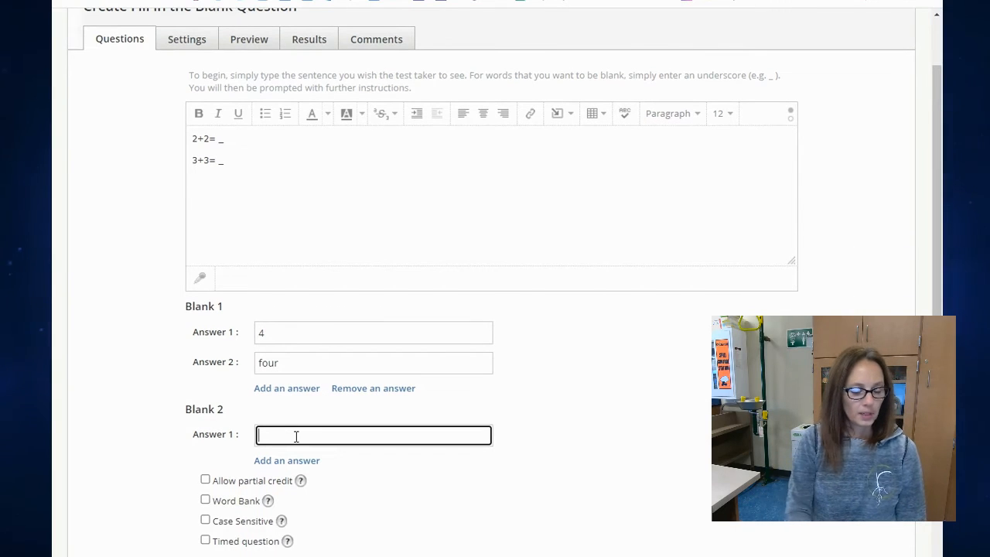
text(6)
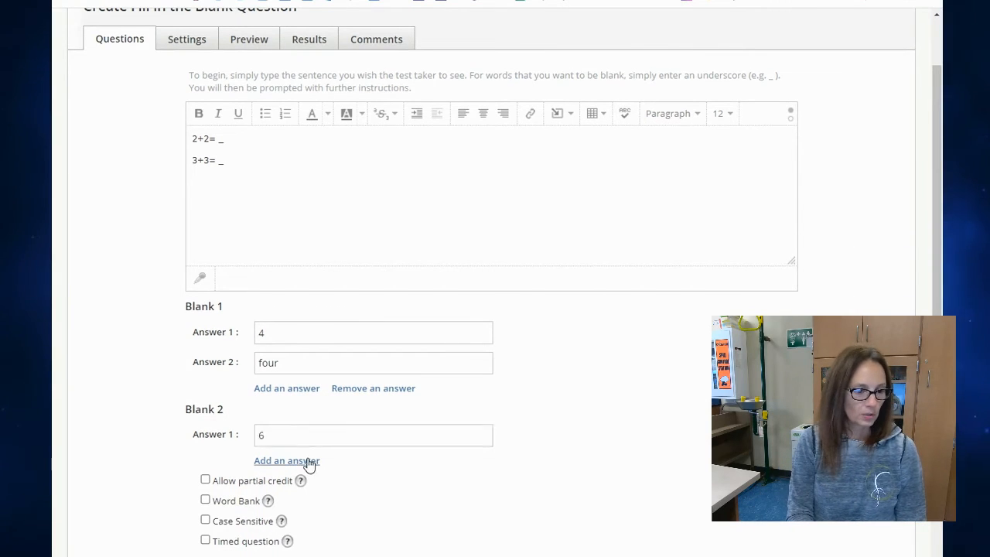
click(307, 460)
click(305, 460)
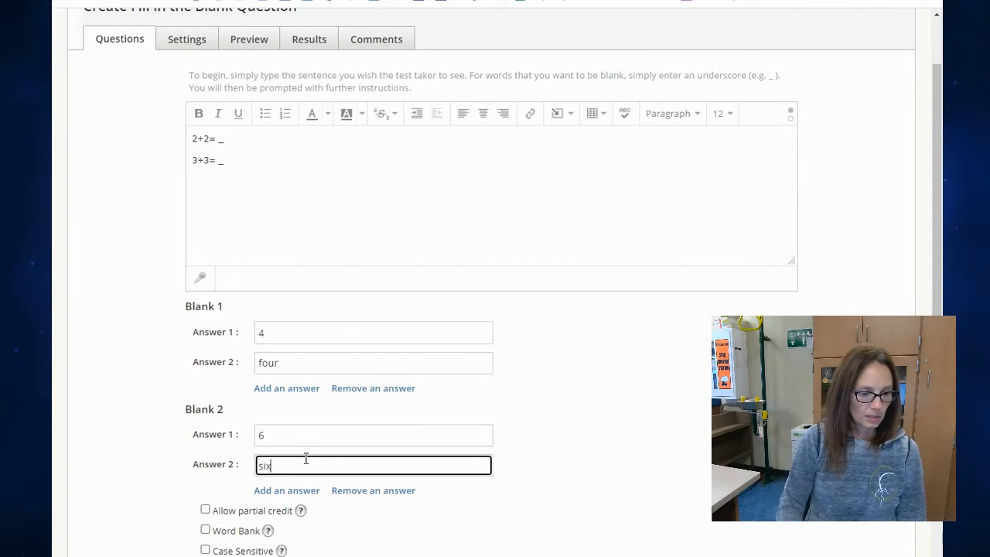
click(511, 490)
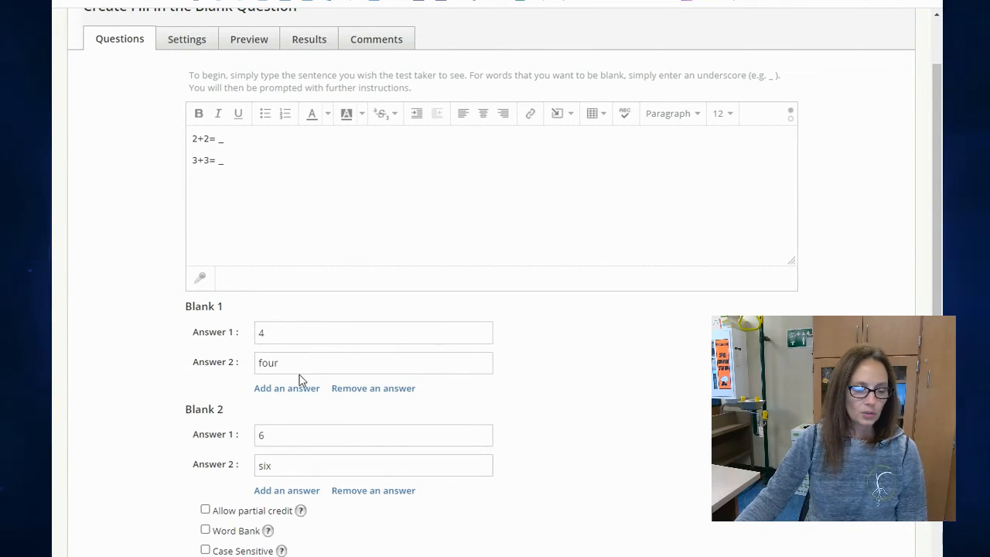
Leave Word Bank off, enable Case Sensitive and create the fill in the blank question.
scroll(286, 352, down, 1)
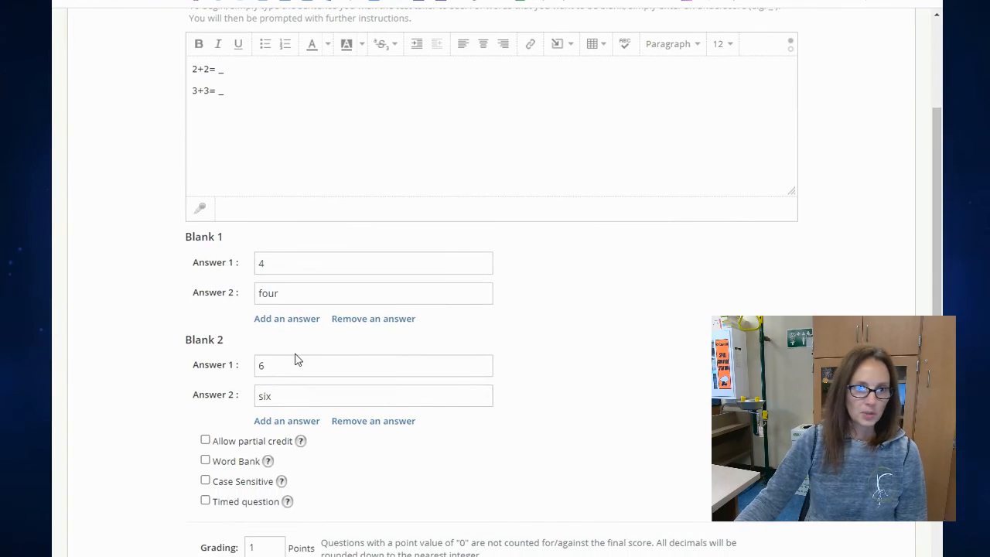
click(206, 461)
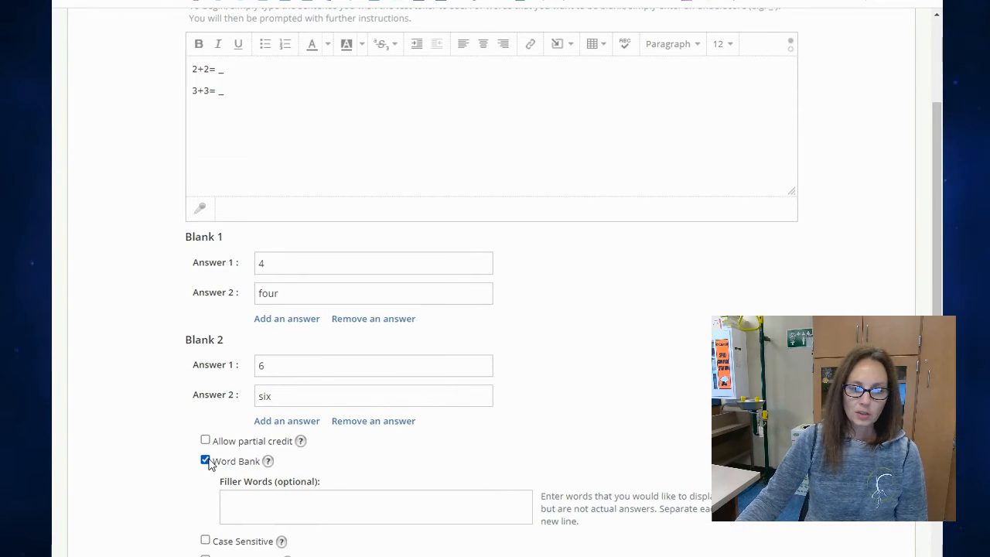
click(205, 461)
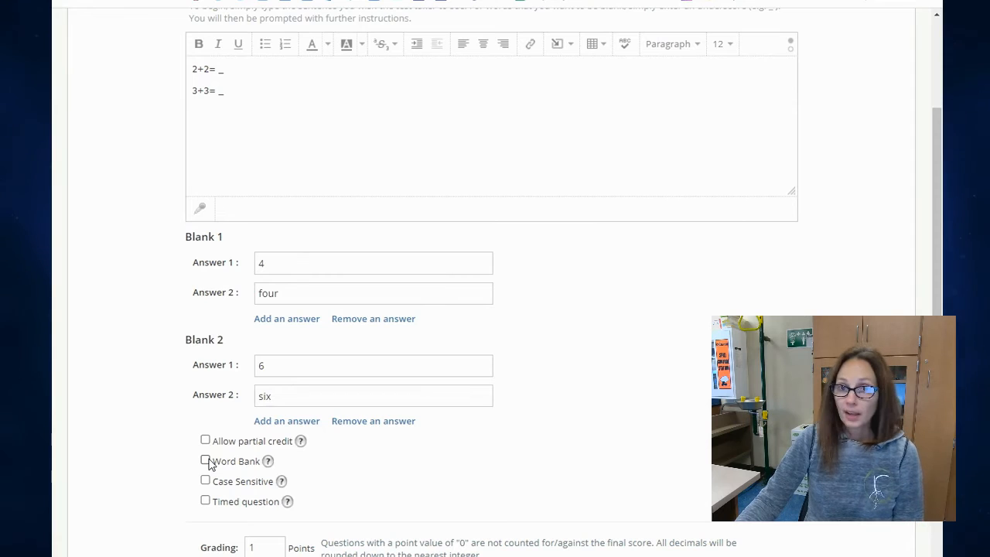
scroll(203, 415, down, 1)
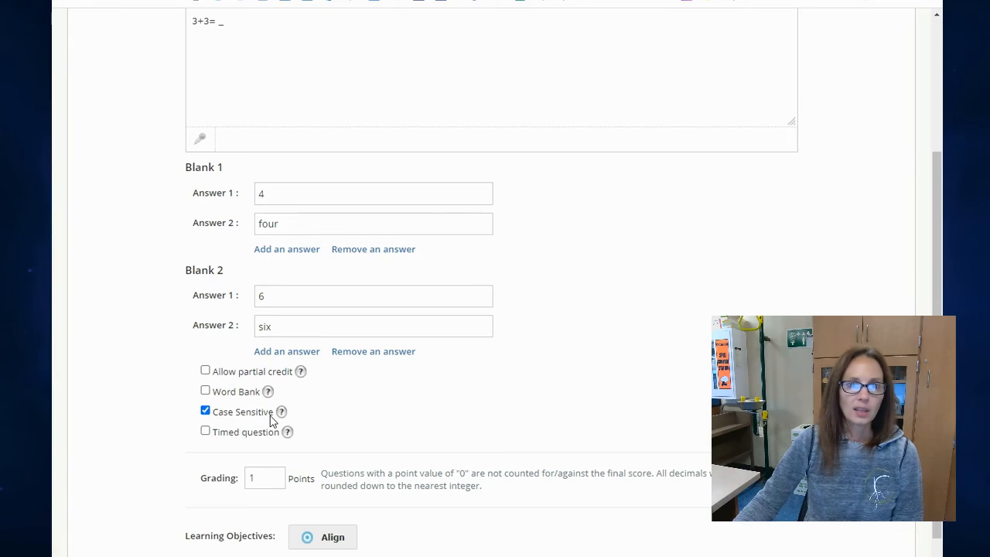
scroll(435, 420, down, 1)
scroll(436, 420, up, 2)
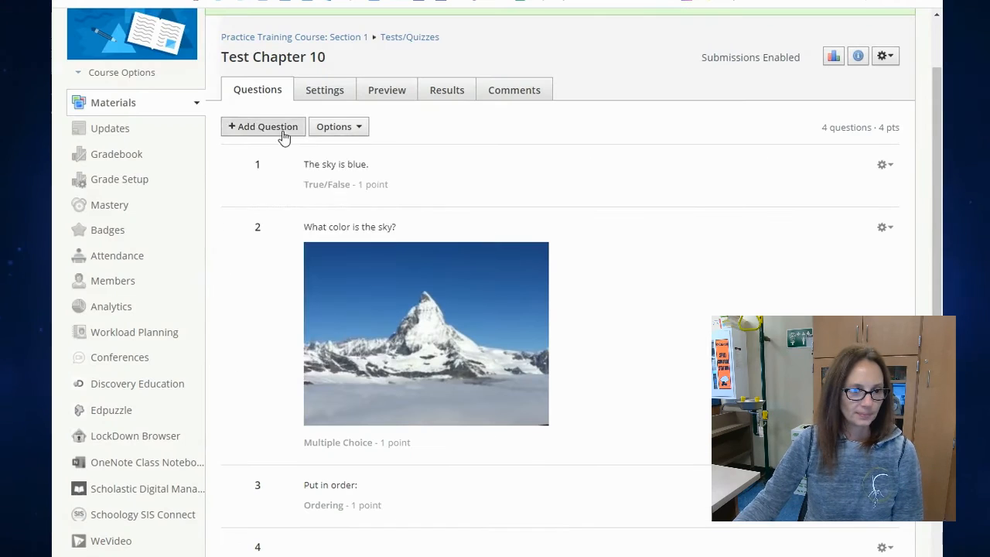
Start a Matching question and pair the item "Sky" with the answer "Blue".
click(284, 137)
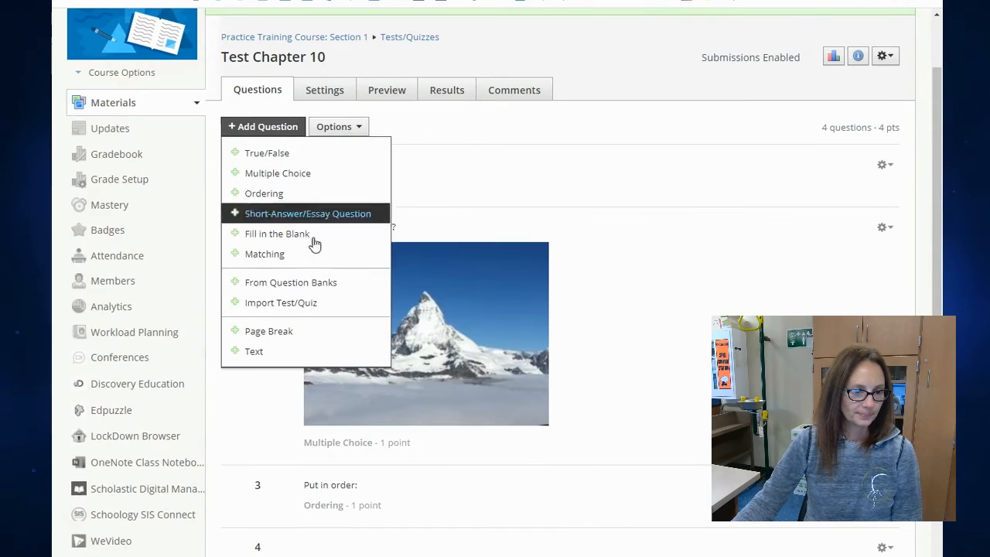
click(353, 255)
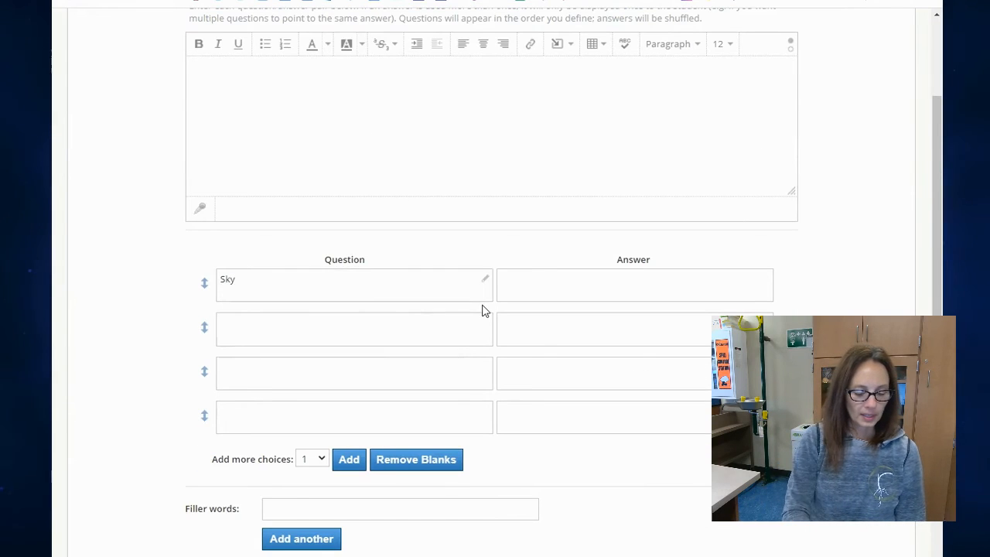
click(536, 294)
text(Blue)
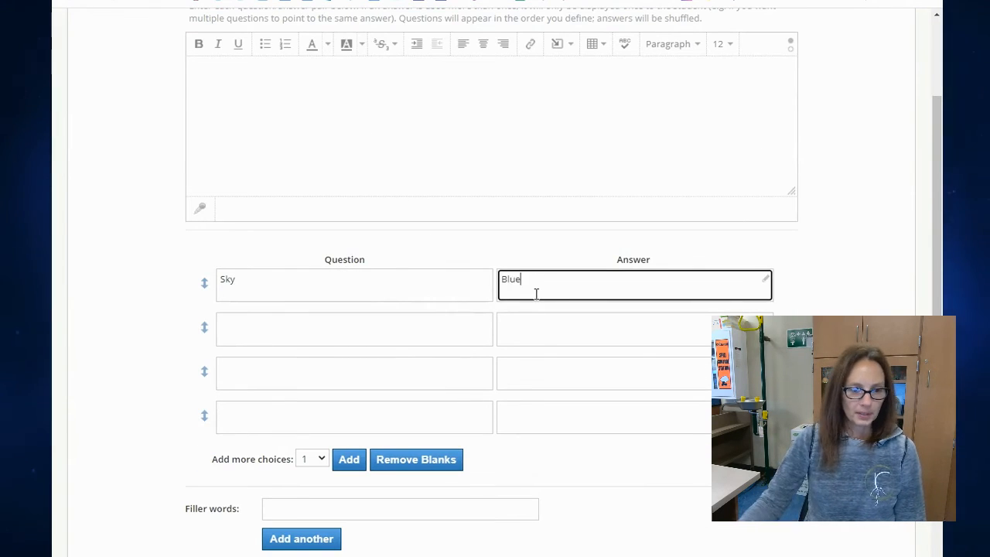
Add "Tree" as the second matching item with its answer and create the matching question.
click(437, 333)
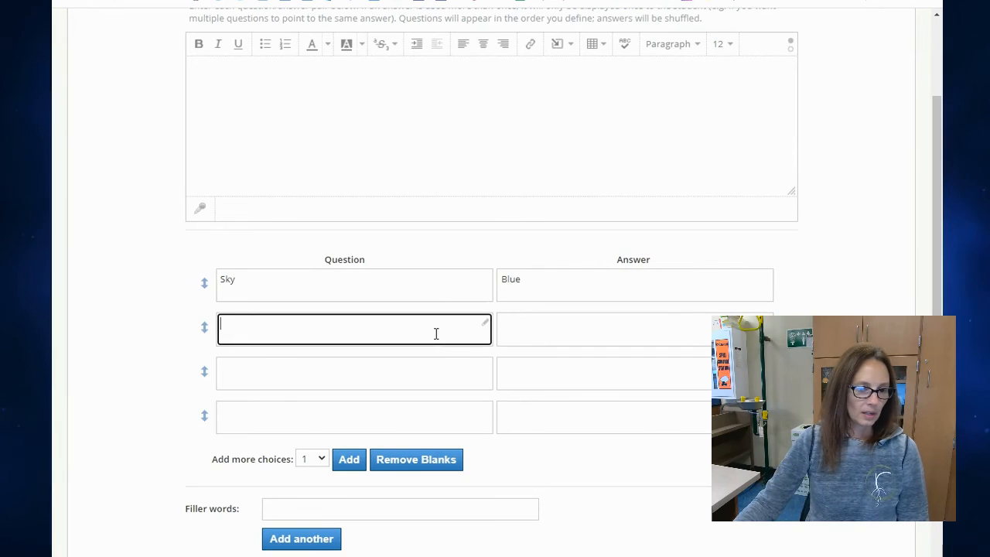
text(Tree)
click(530, 324)
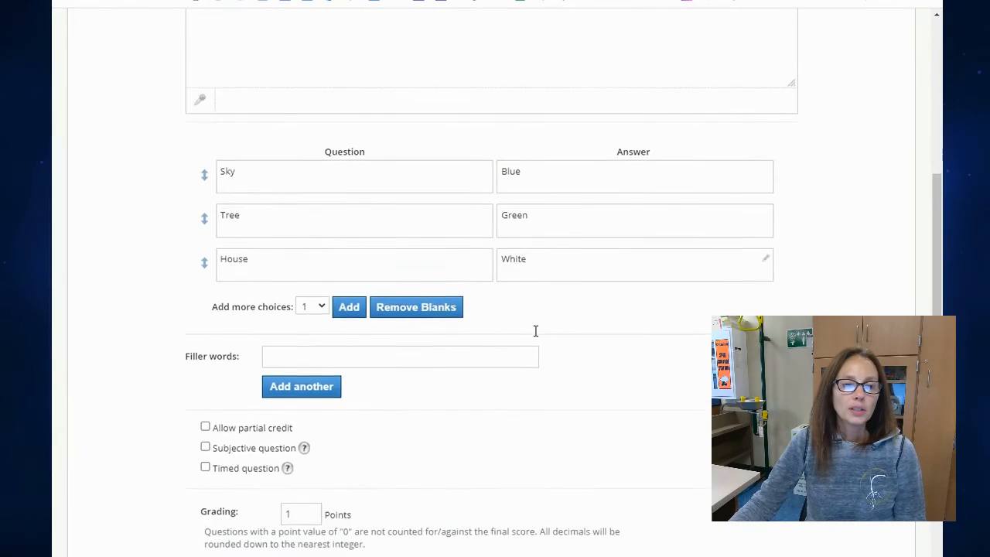
scroll(536, 331, down, 1)
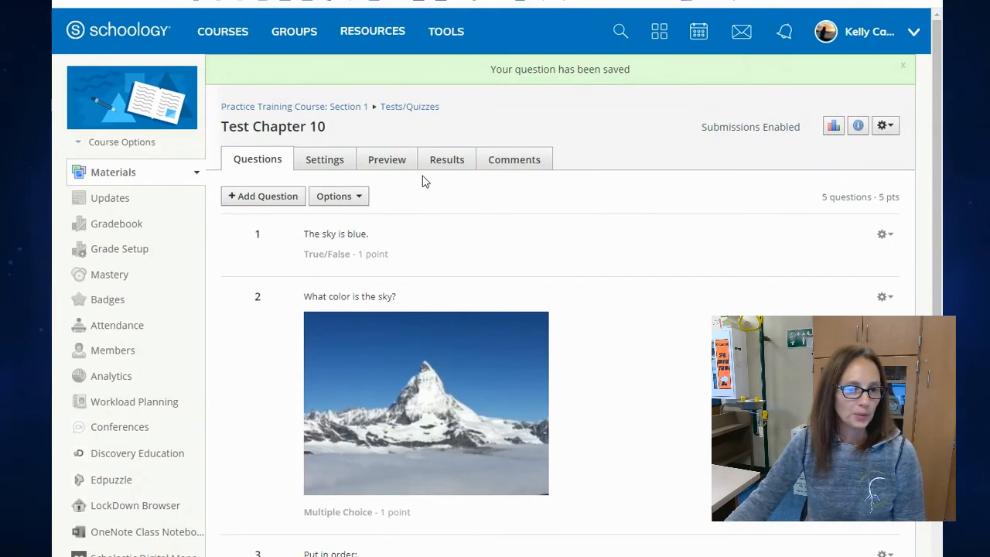
Start a preview attempt of the test, answering True to question 1 and "Blue" to question 2.
click(393, 164)
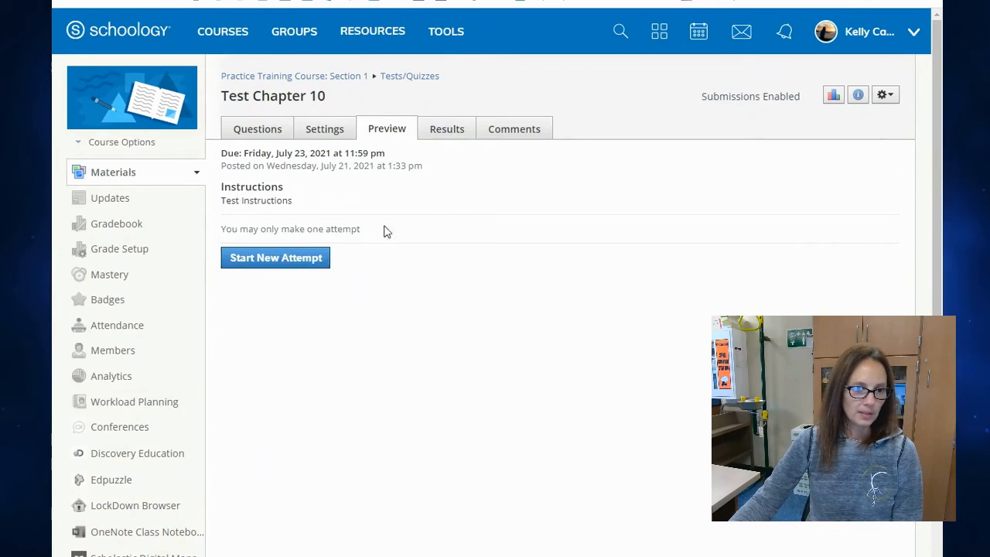
click(301, 259)
click(222, 252)
scroll(225, 274, down, 3)
click(215, 354)
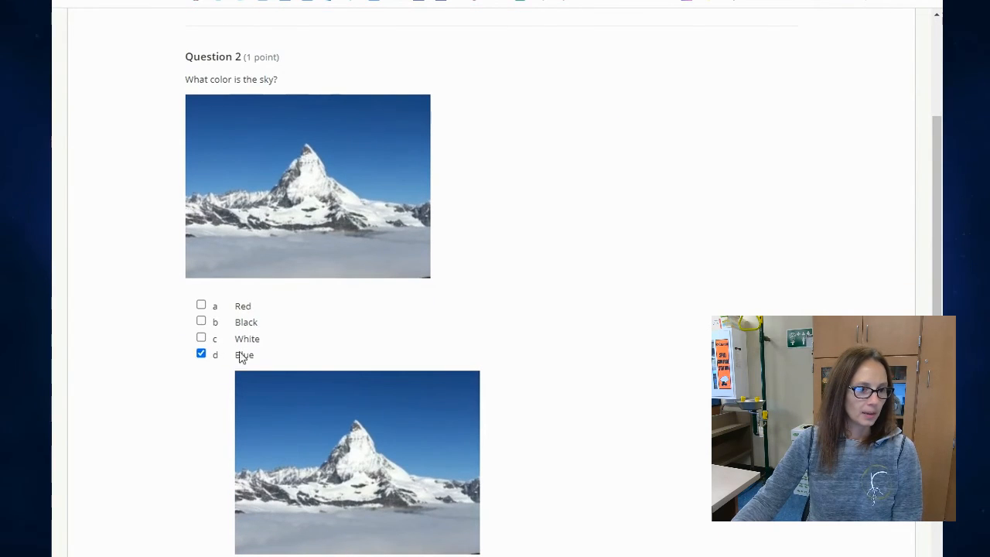
Reorder an item in question 3 of the preview and fill question 4's blanks with "four" and "six".
scroll(358, 328, down, 5)
drag(226, 350, 225, 409)
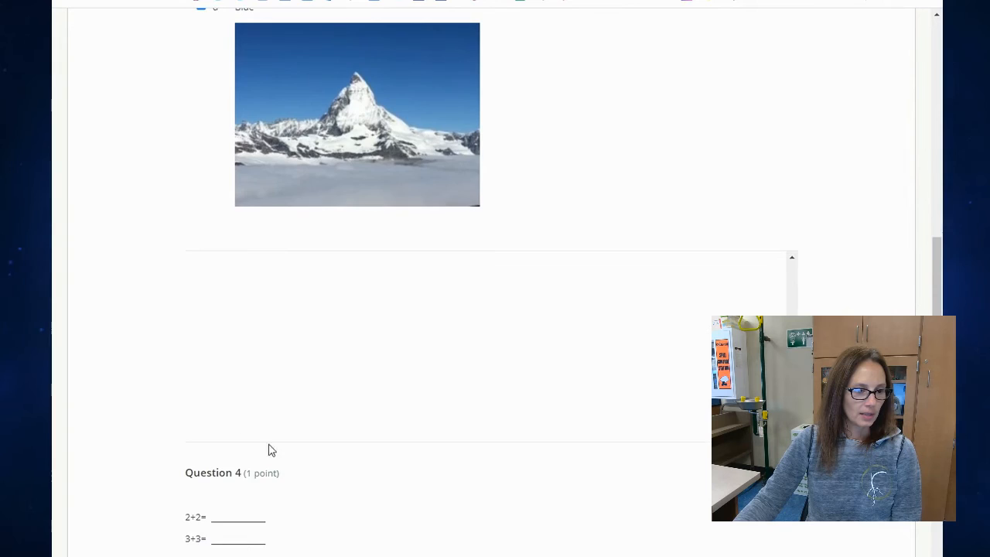
scroll(268, 449, down, 3)
click(259, 362)
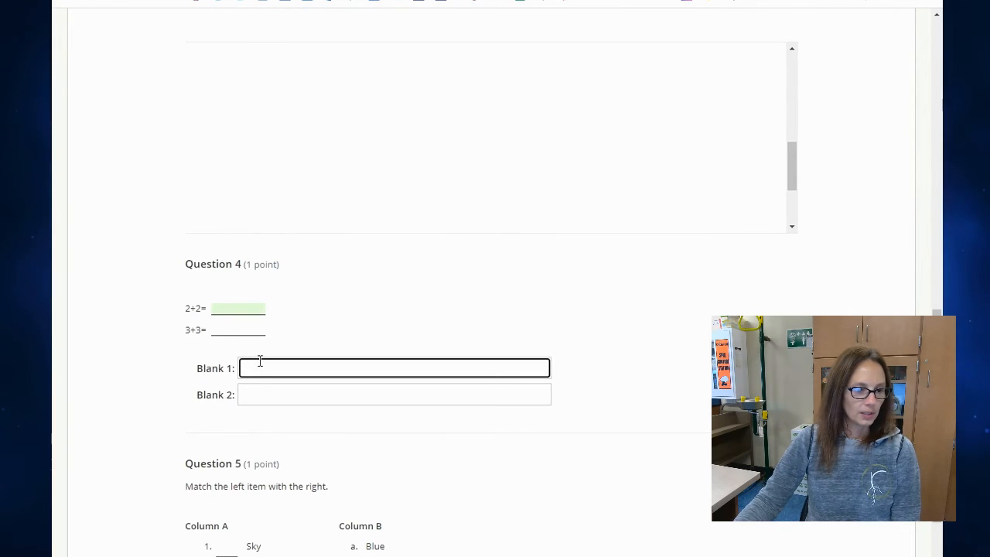
text(four)
click(305, 398)
text(six)
Answer the matching question in the preview with b for Sky, a for Tree and c for House.
scroll(332, 365, down, 3)
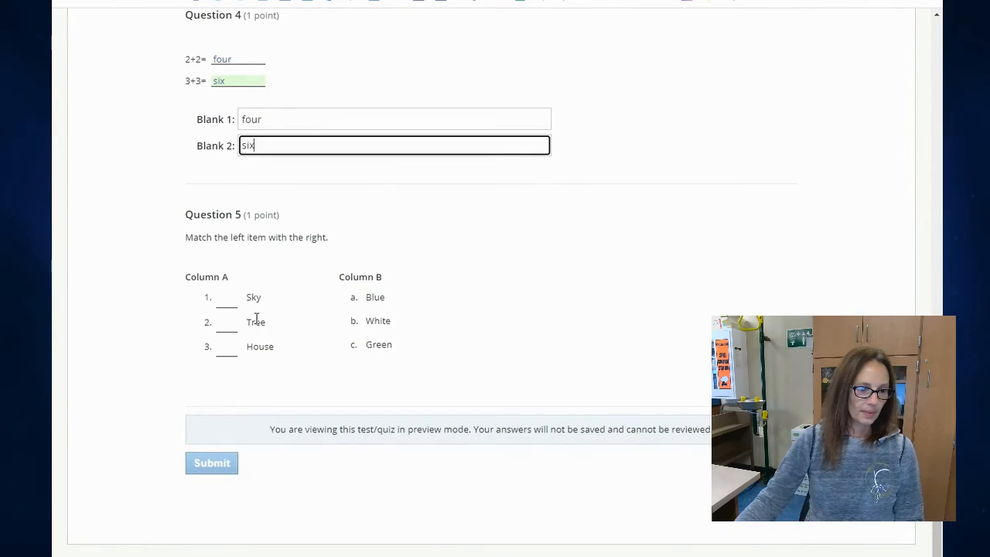
click(228, 299)
click(340, 323)
click(227, 298)
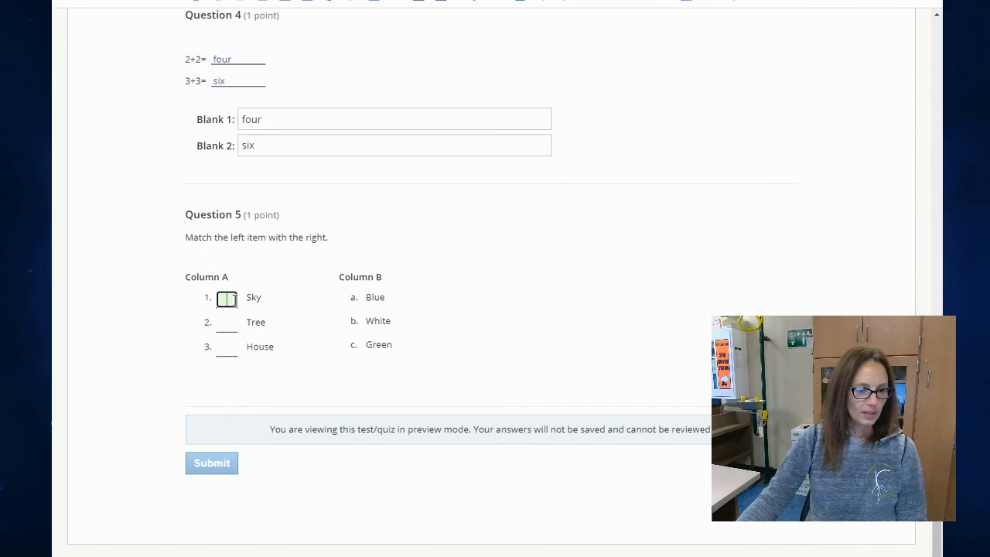
text(b)
click(227, 323)
text(a)
click(227, 347)
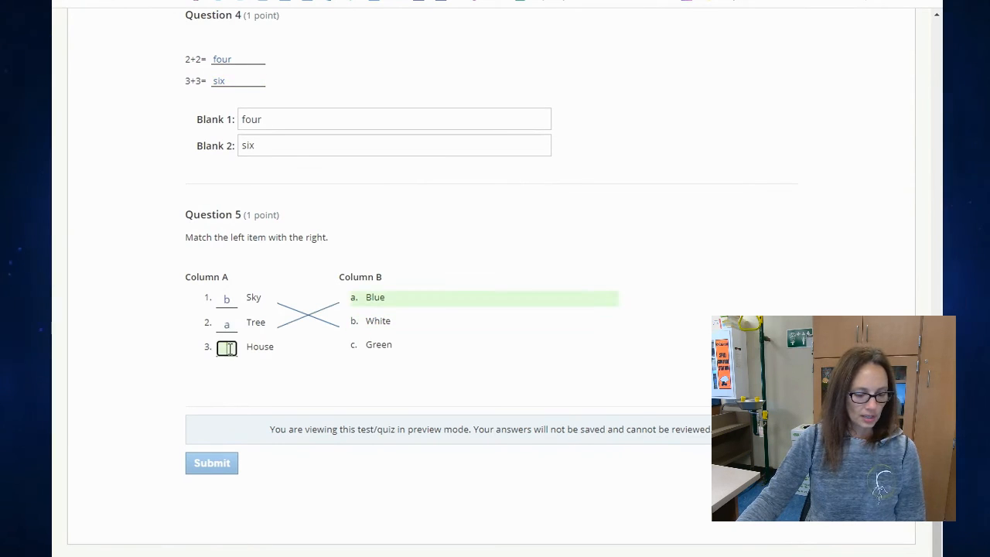
text(c)
click(547, 380)
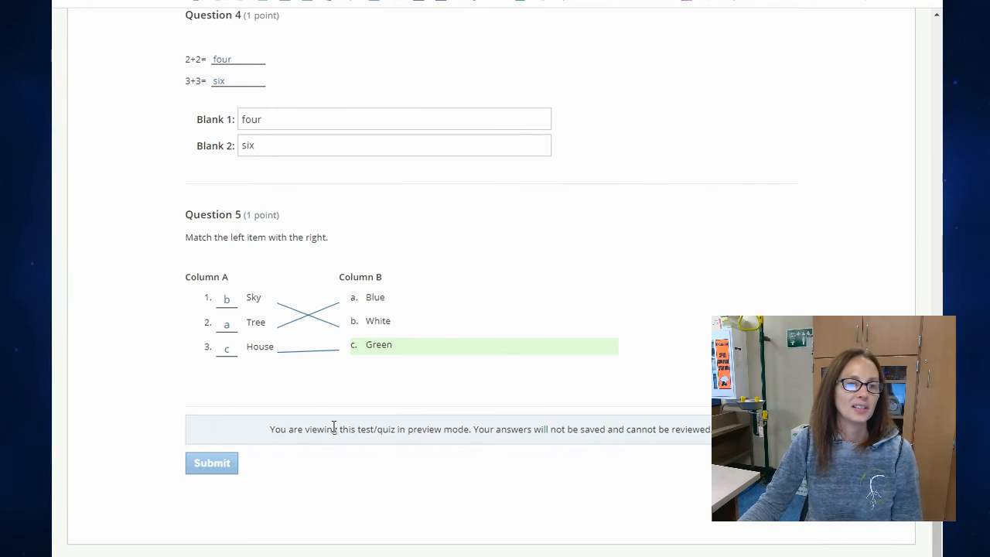
Leave the preview attempt without submitting it and open the test's results by student.
scroll(348, 422, up, 15)
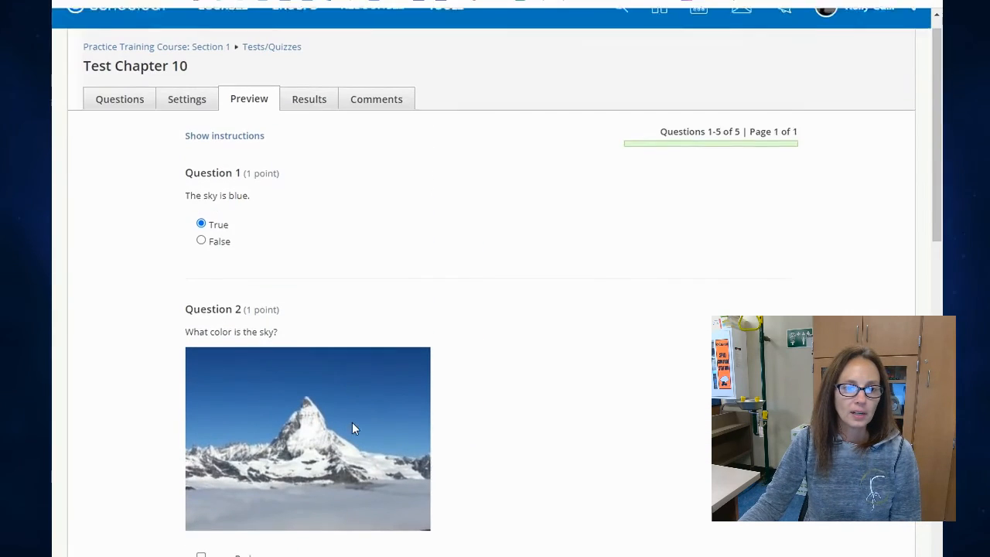
scroll(352, 424, up, 1)
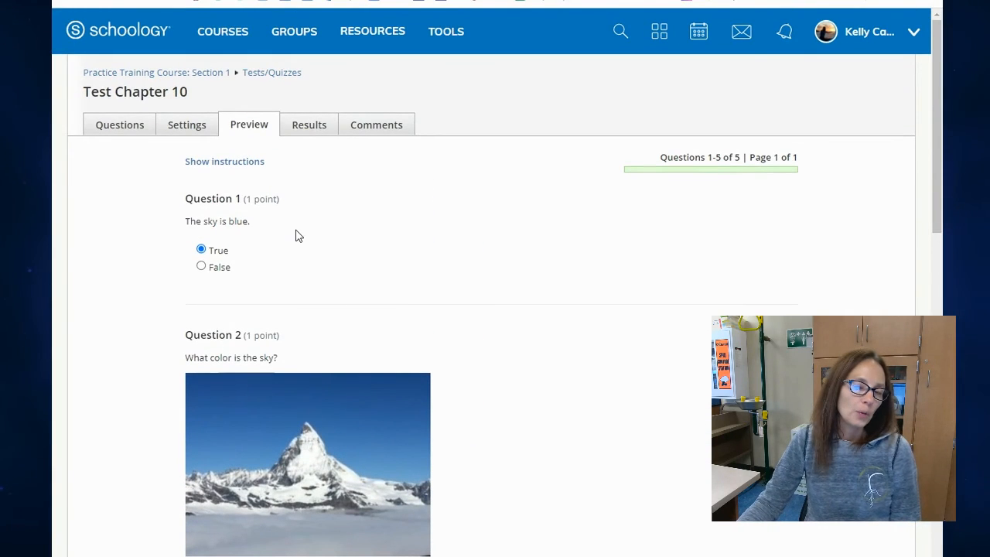
click(317, 129)
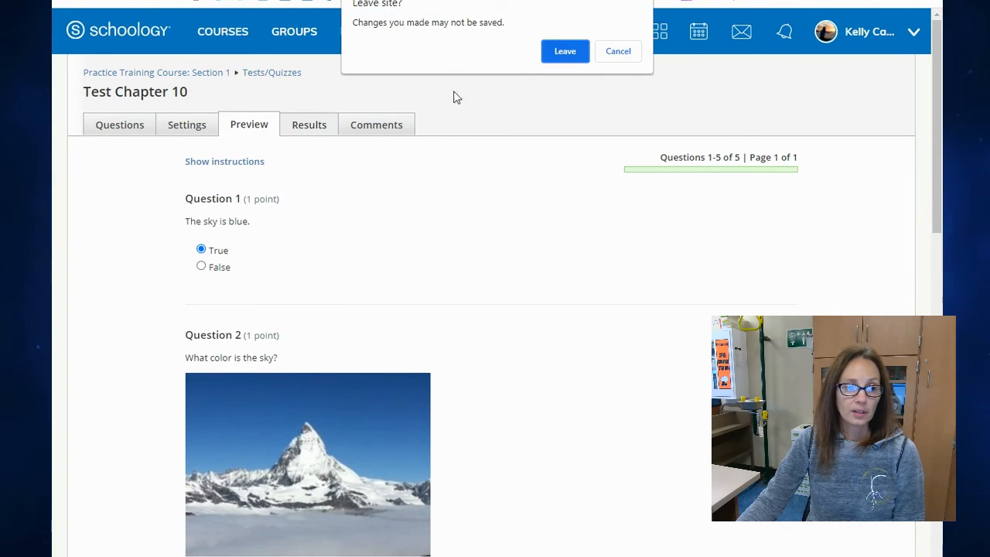
click(563, 56)
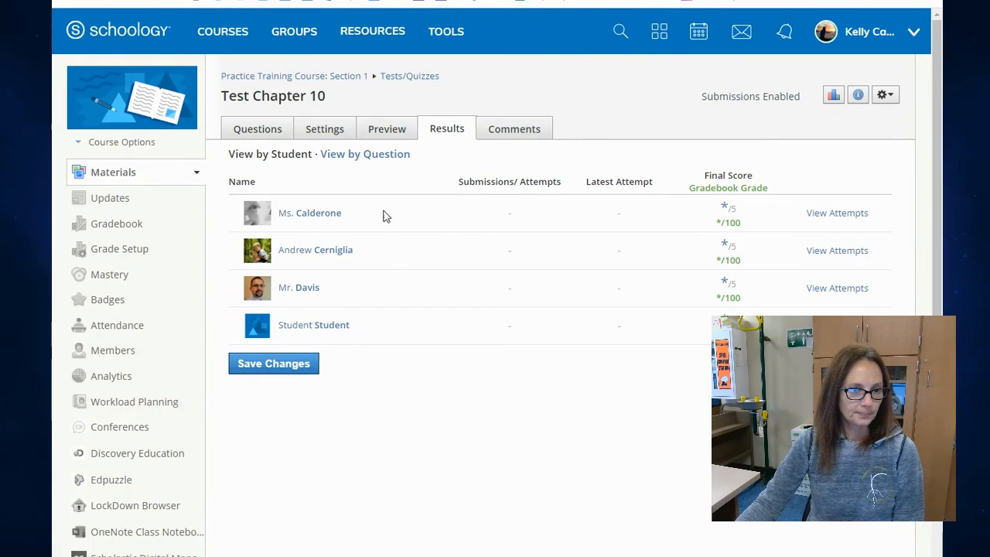
View the second listed student's attempts and examine the submission details for the test.
click(834, 252)
scroll(542, 271, down, 2)
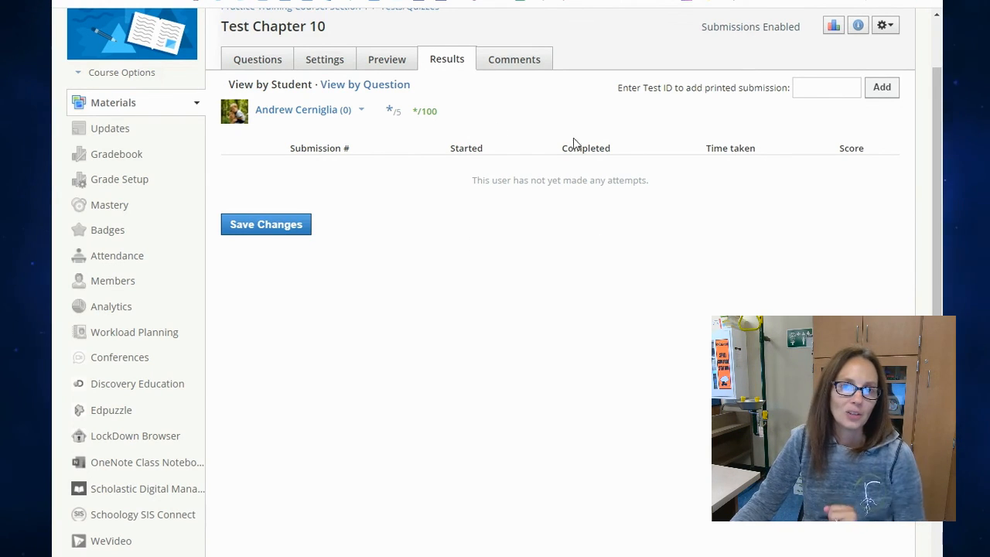
scroll(540, 260, up, 2)
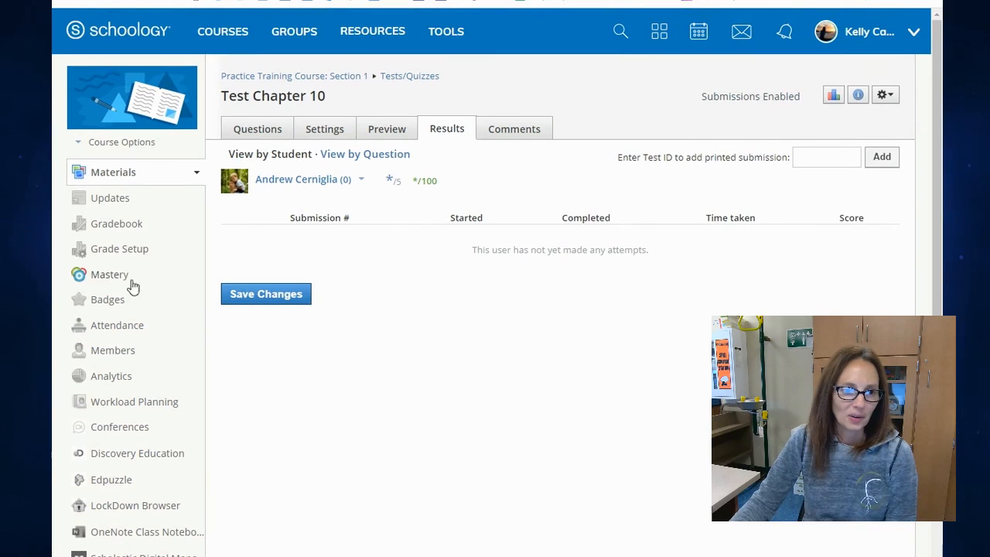
Open the course Gradebook.
click(136, 230)
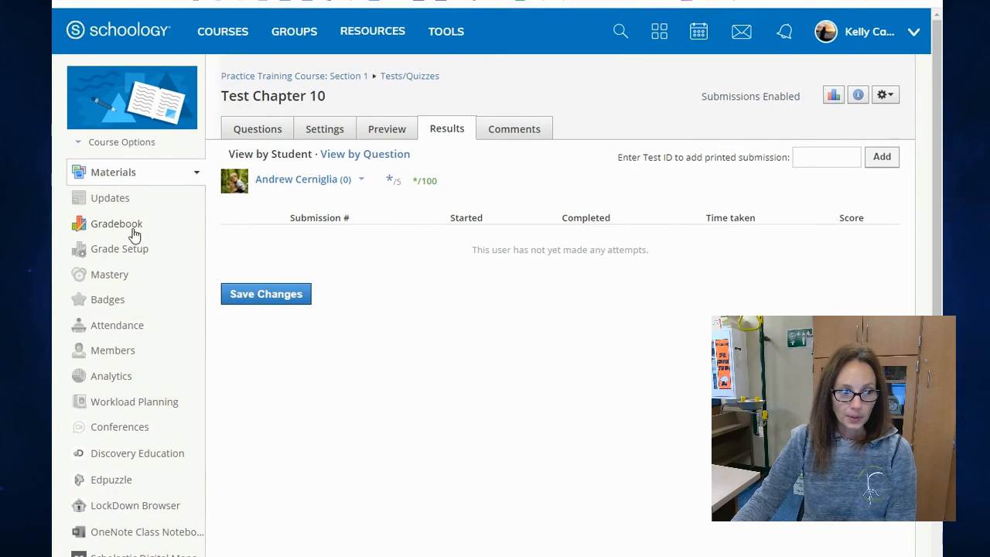